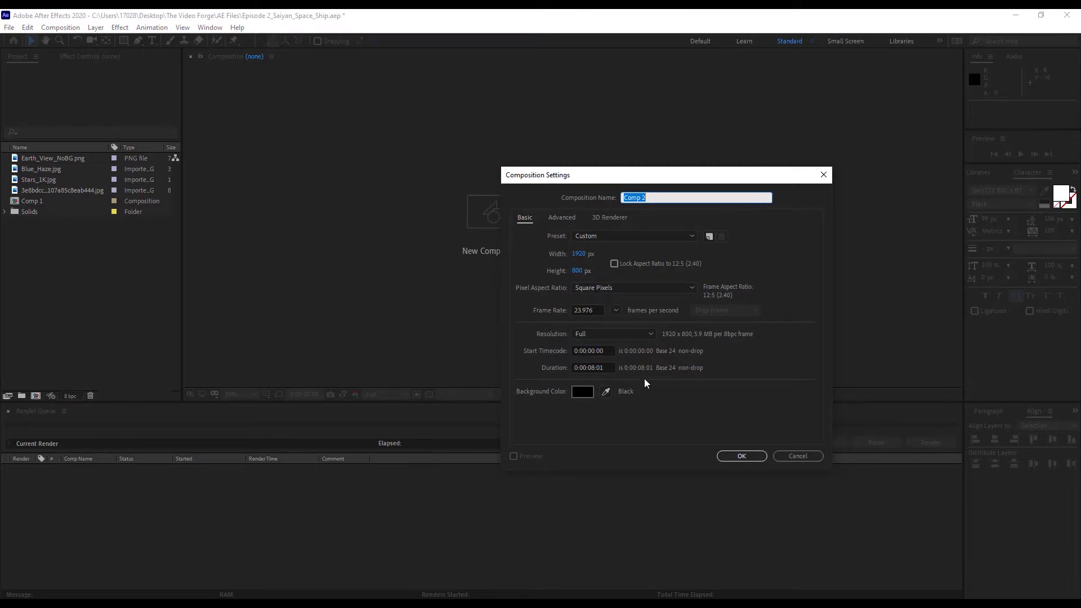
Create the composition as Space Scene 1 and add a composition-sized solid layer called Stars.
text(Space Scene 1)
key(Return)
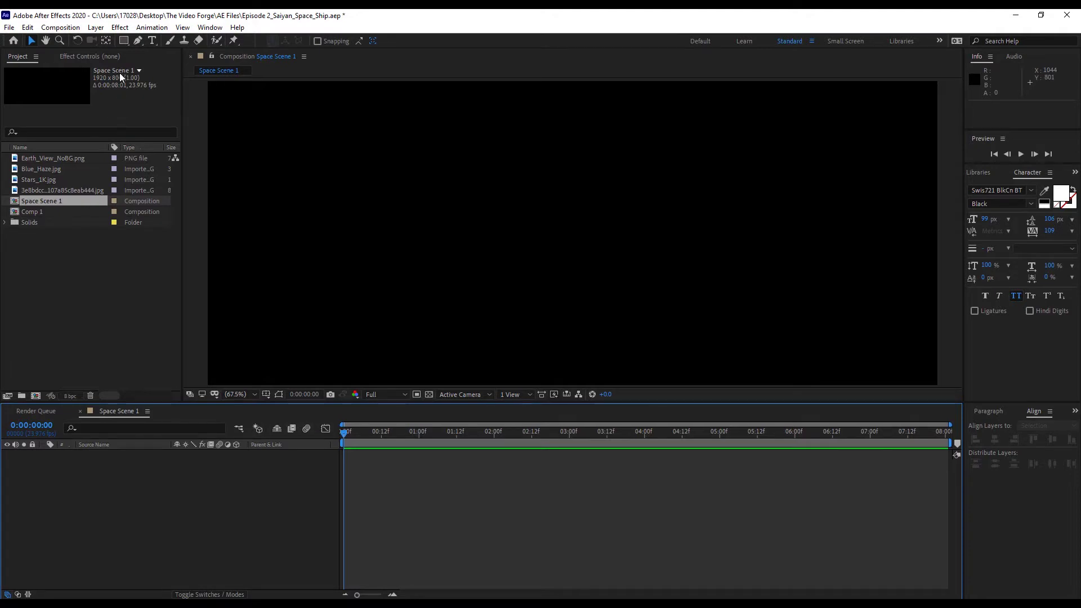
click(96, 28)
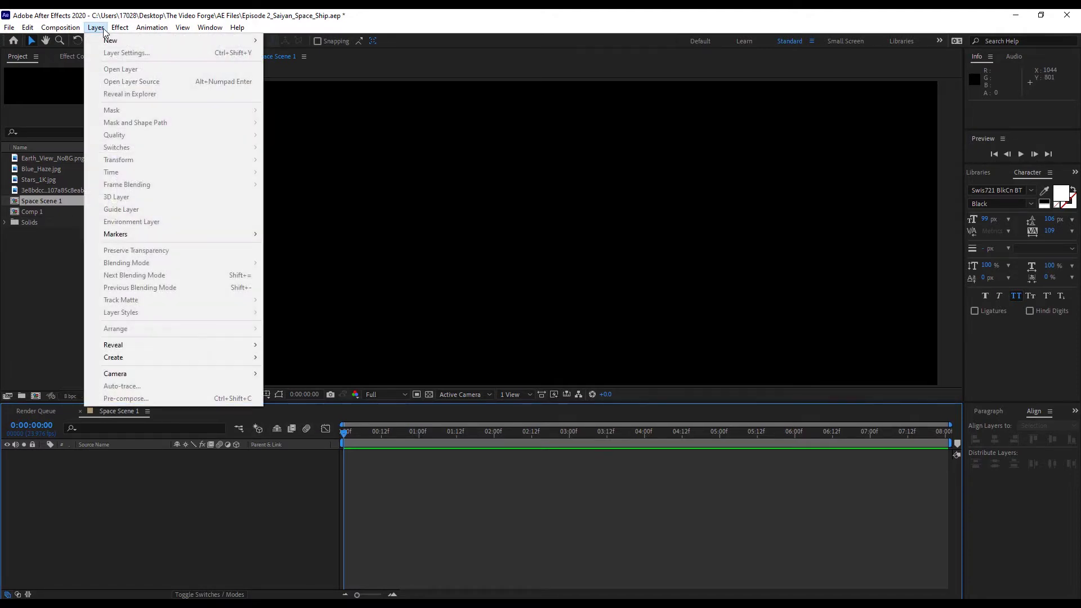
mouse_move(103, 41)
click(283, 55)
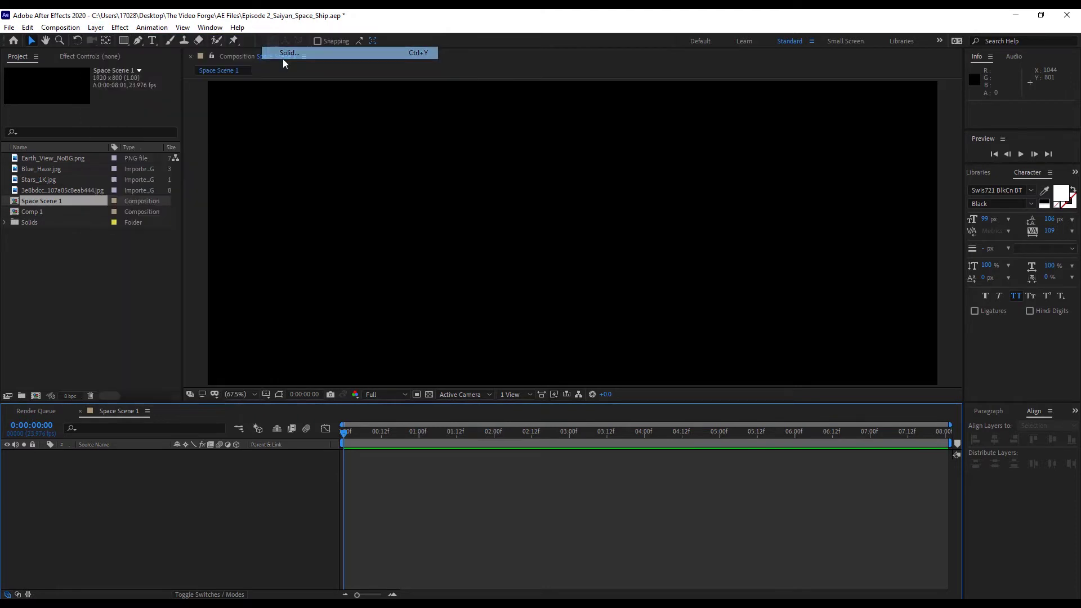
text(Stars)
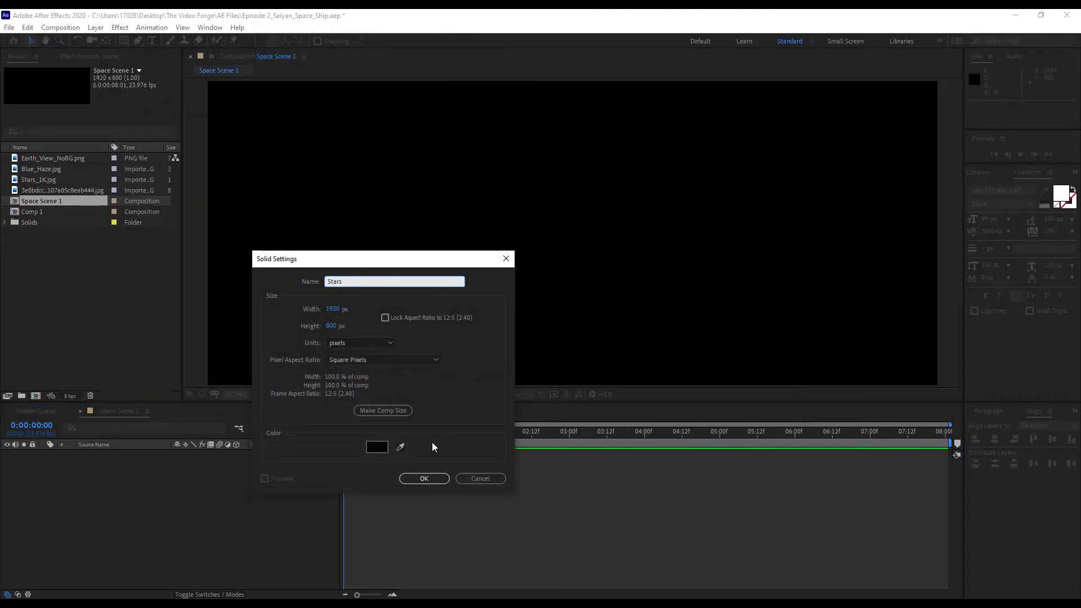
key(Return)
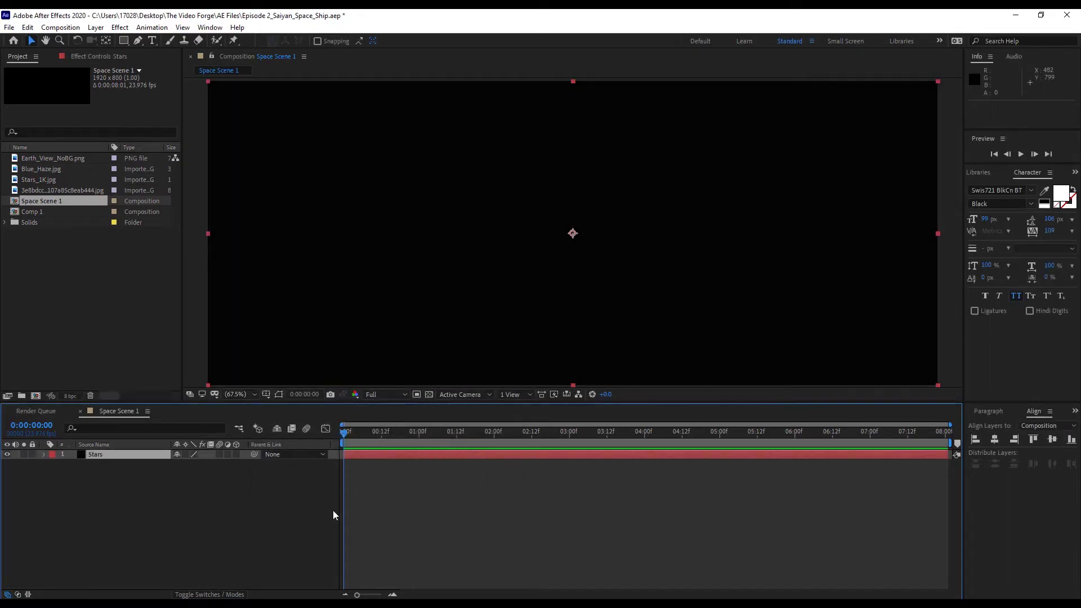
Apply the VC Orb effect to the Stars layer.
key(ctrl+space)
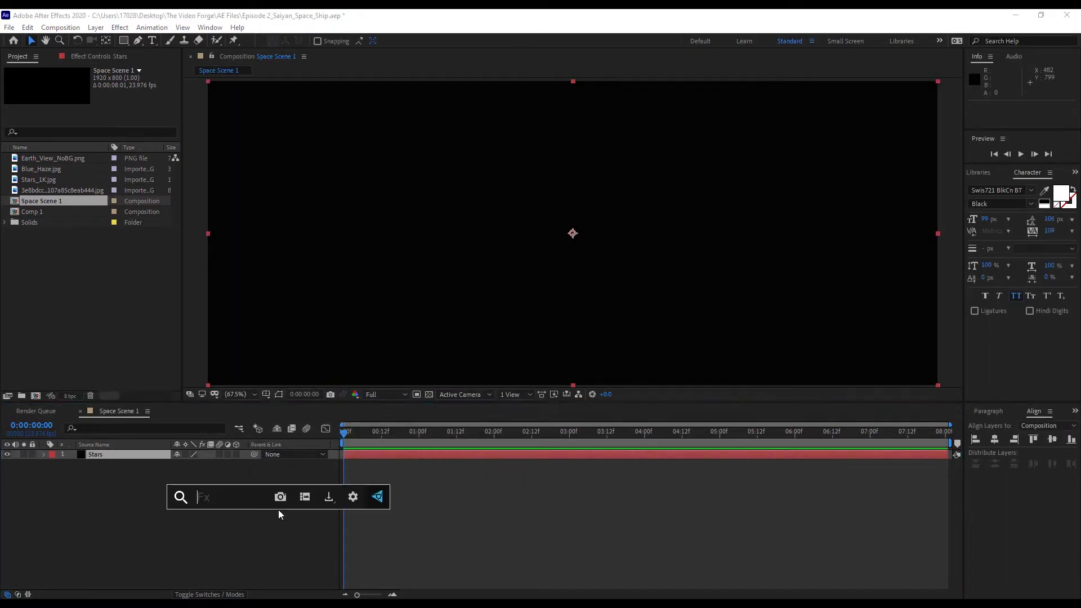
text(vc)
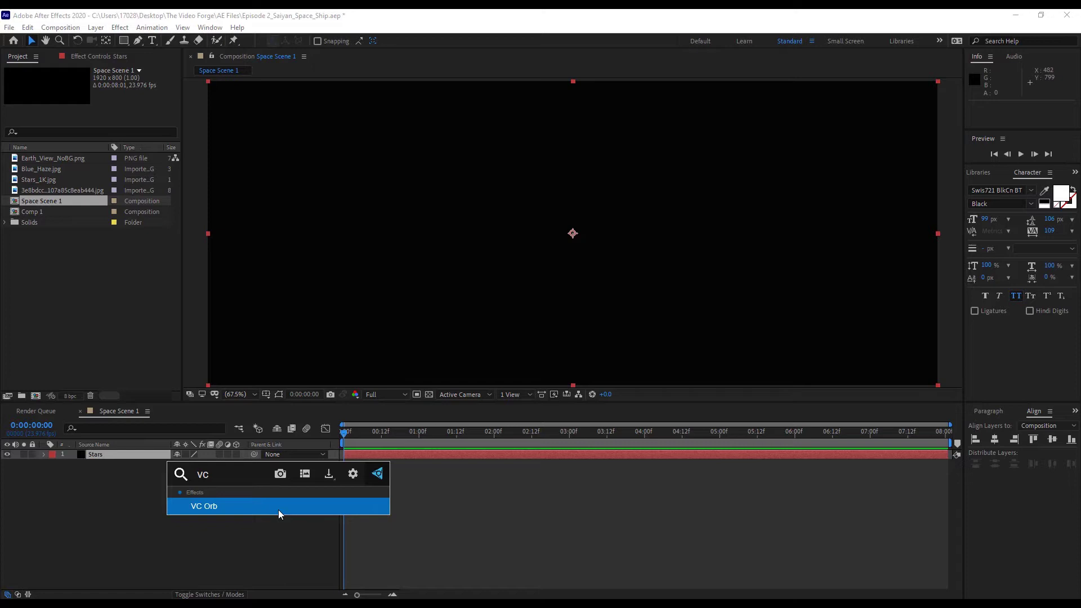
key(Return)
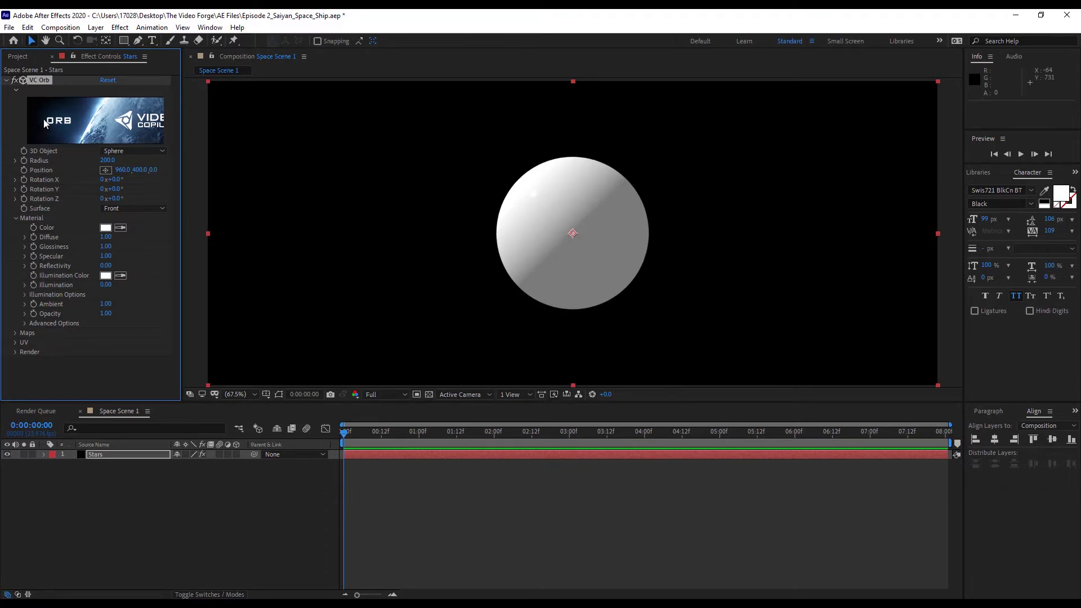
click(6, 81)
Place Stars_1K.jpg in the composition beneath the Stars layer and hide it.
click(17, 56)
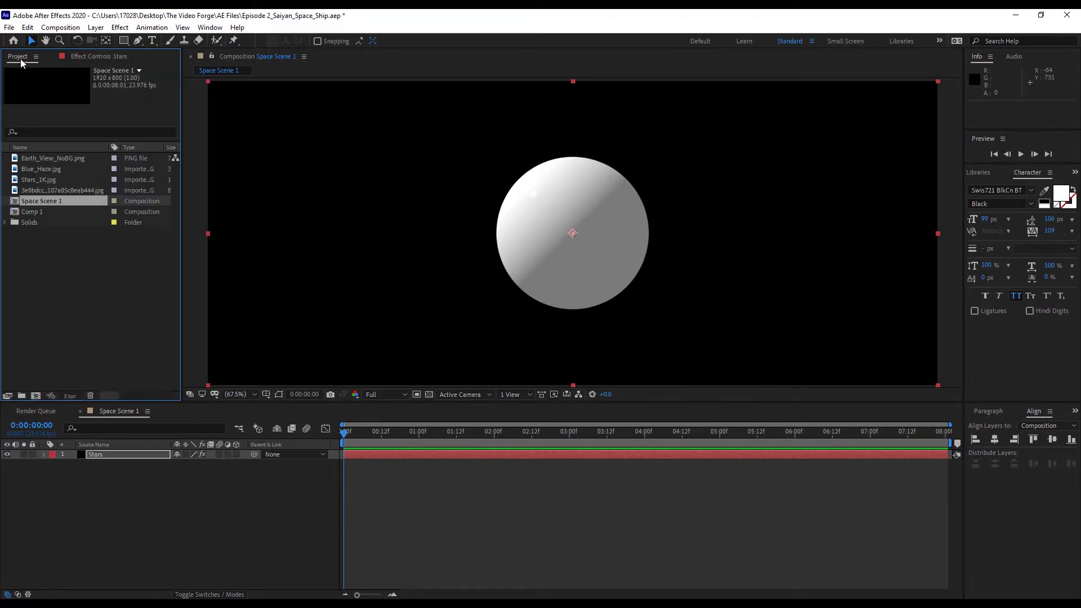
drag(23, 180, 79, 478)
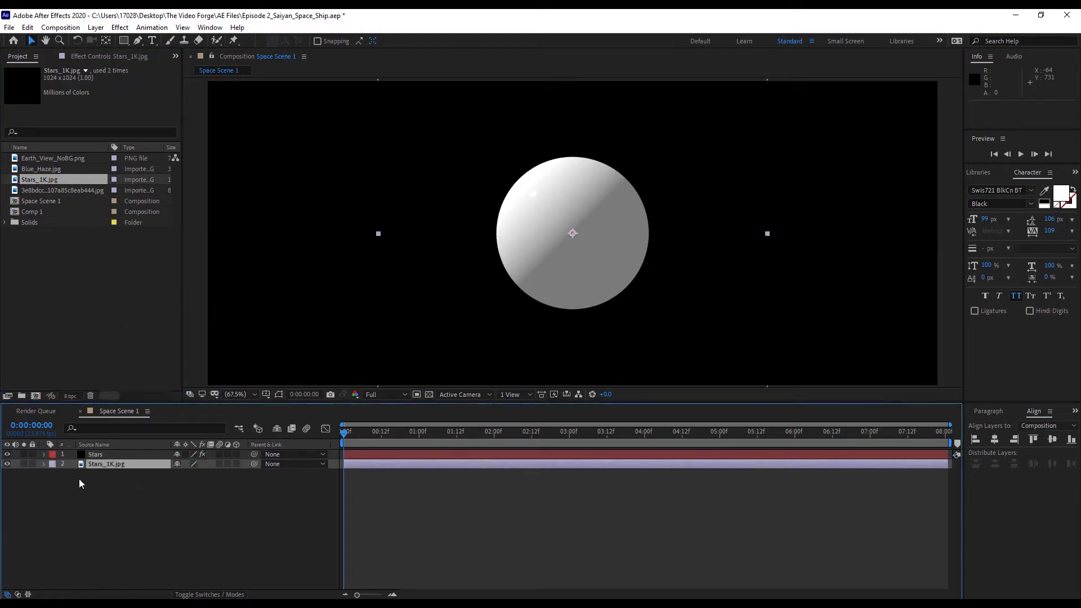
click(6, 464)
Set the Stars layer's VC Orb surface to Back and make its material Unlit Only.
click(95, 455)
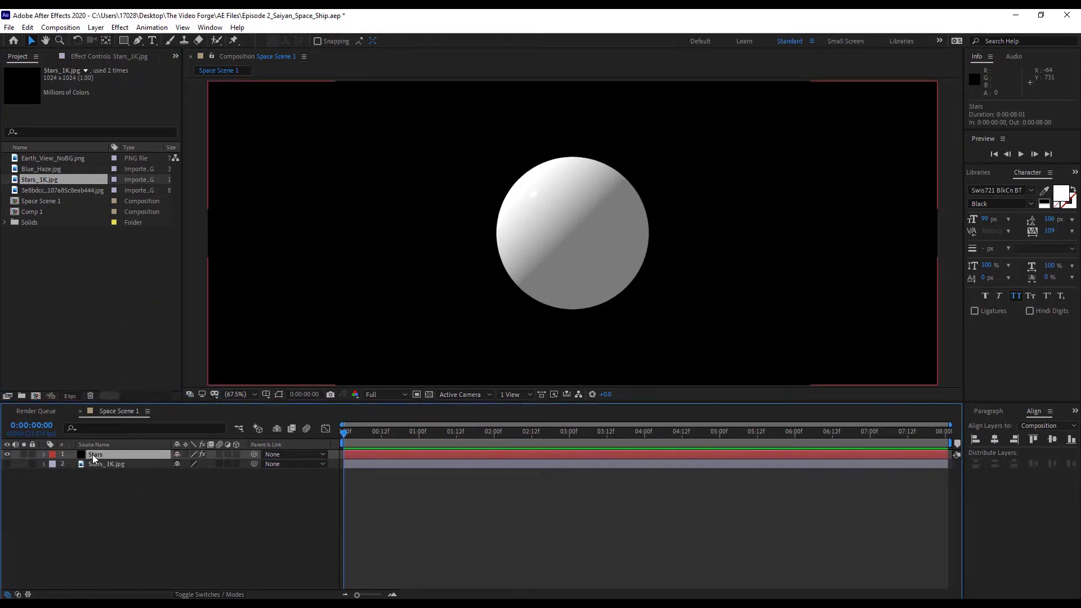
click(110, 60)
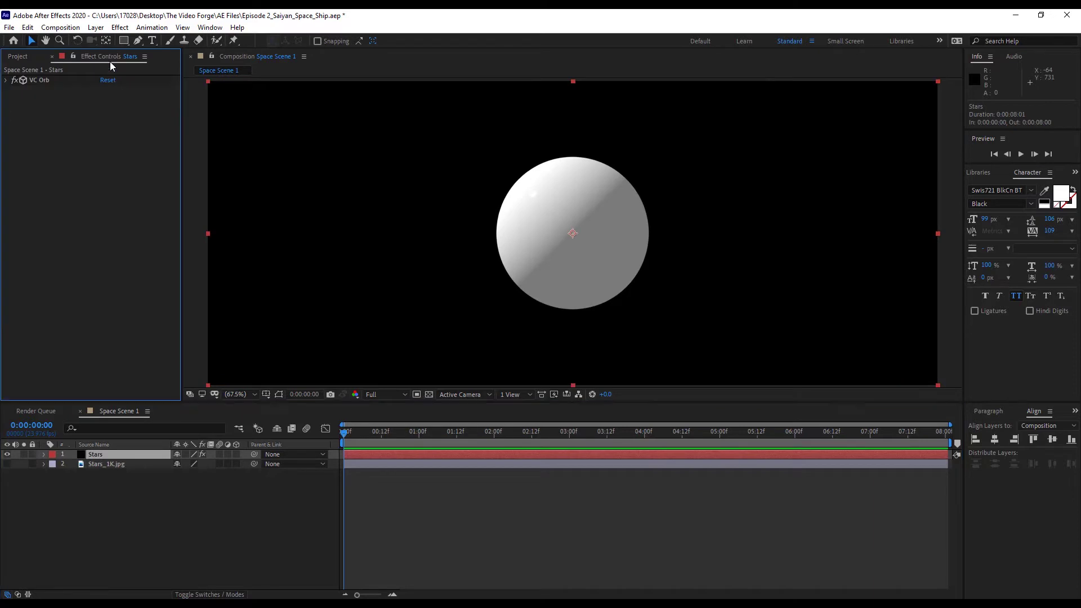
click(6, 80)
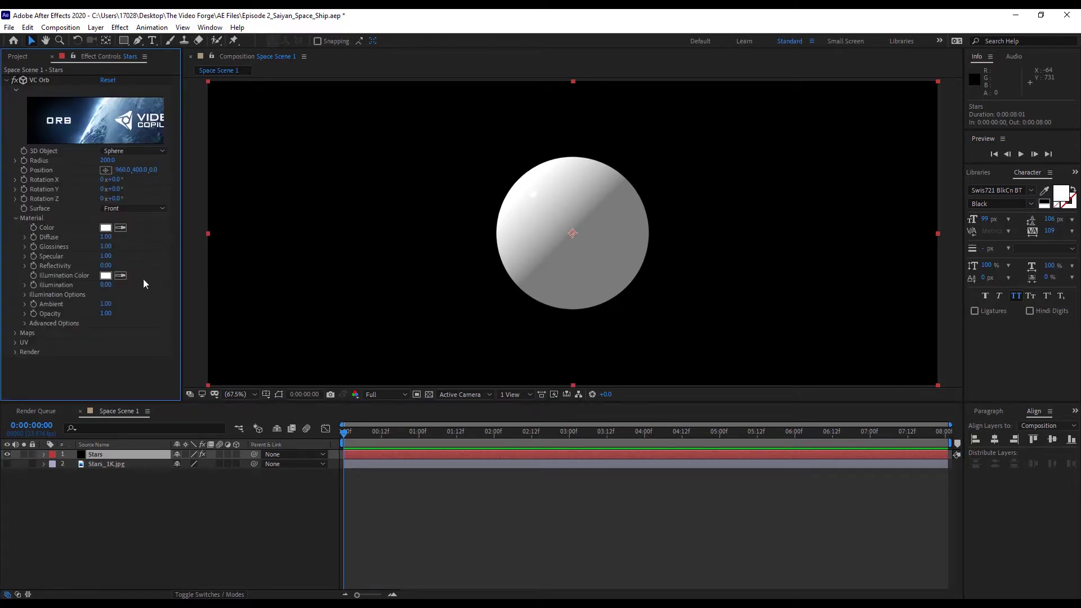
click(126, 210)
click(130, 245)
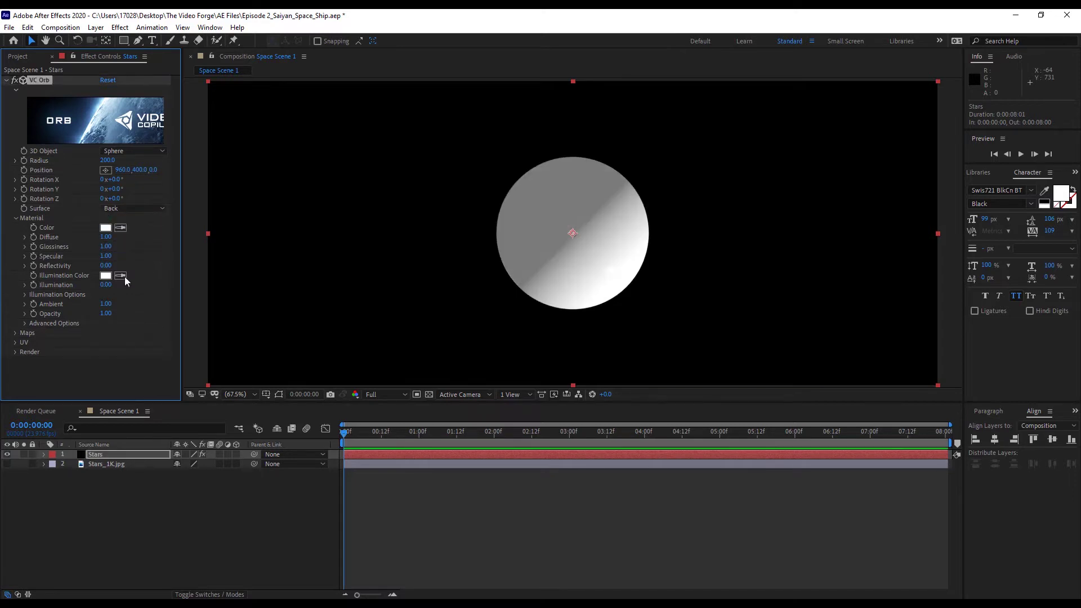
click(25, 323)
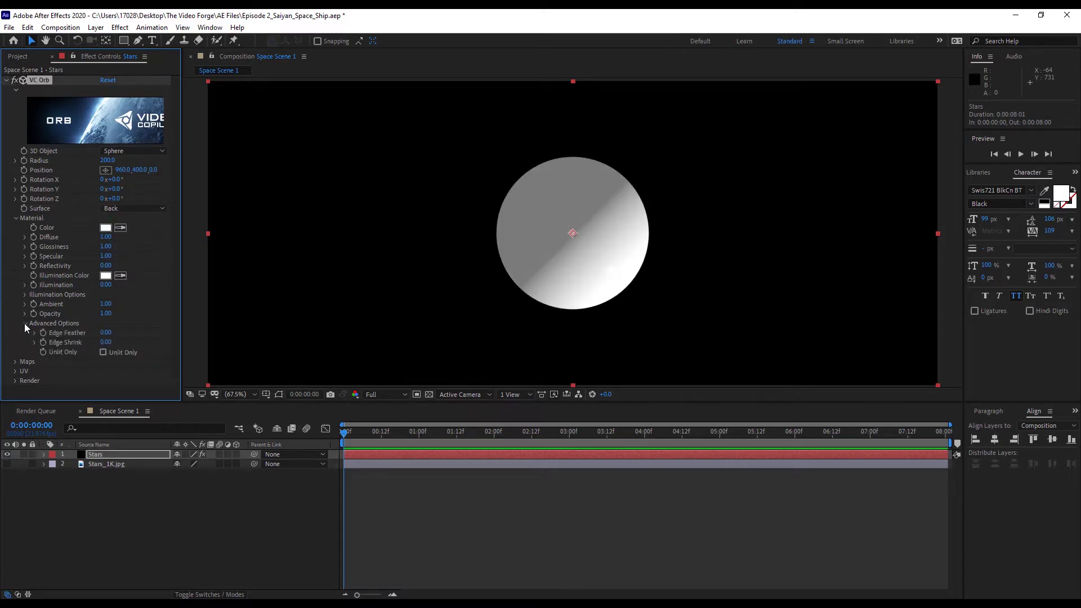
click(103, 352)
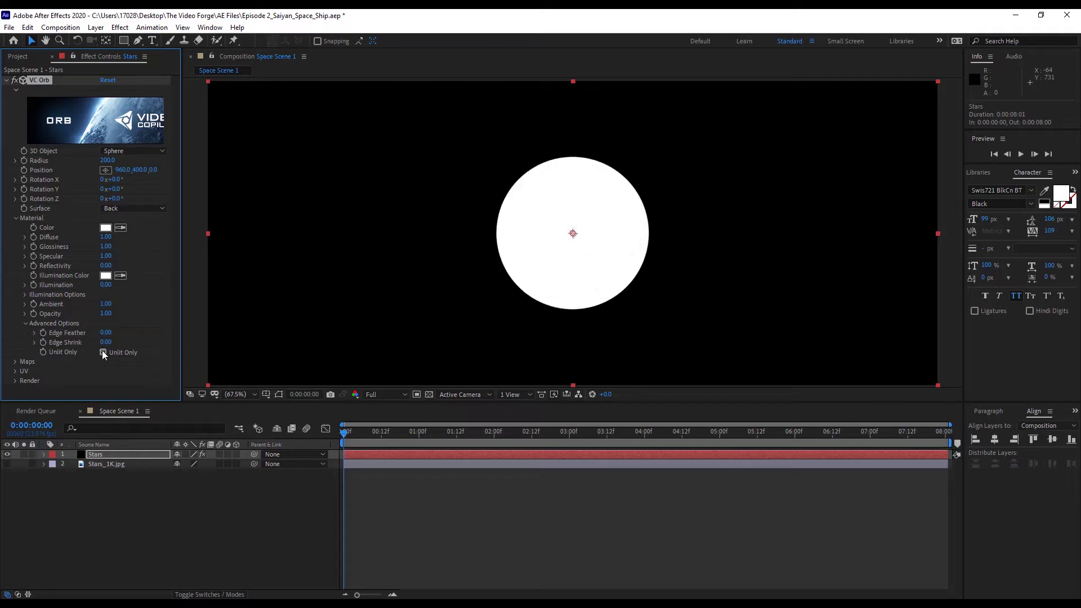
click(25, 323)
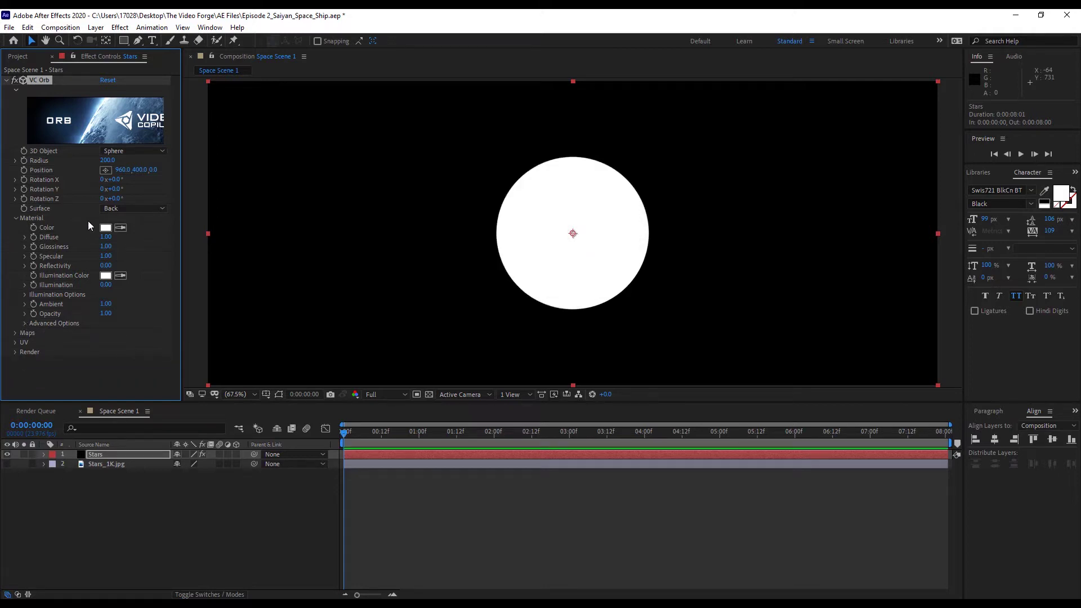
Use the Stars_1K.jpg layer as the orb's diffuse map.
click(15, 333)
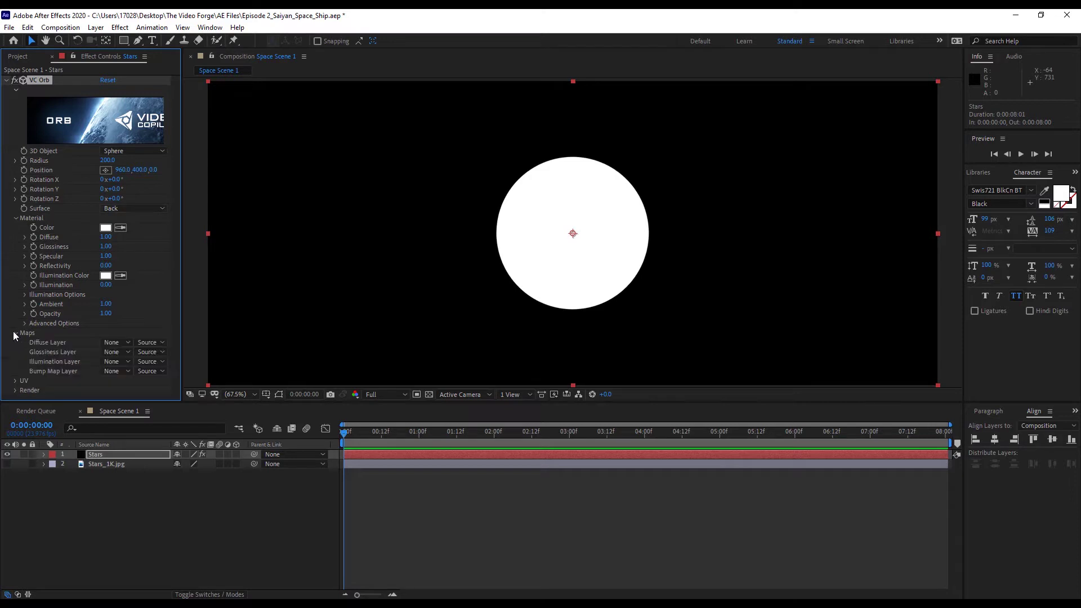
click(113, 342)
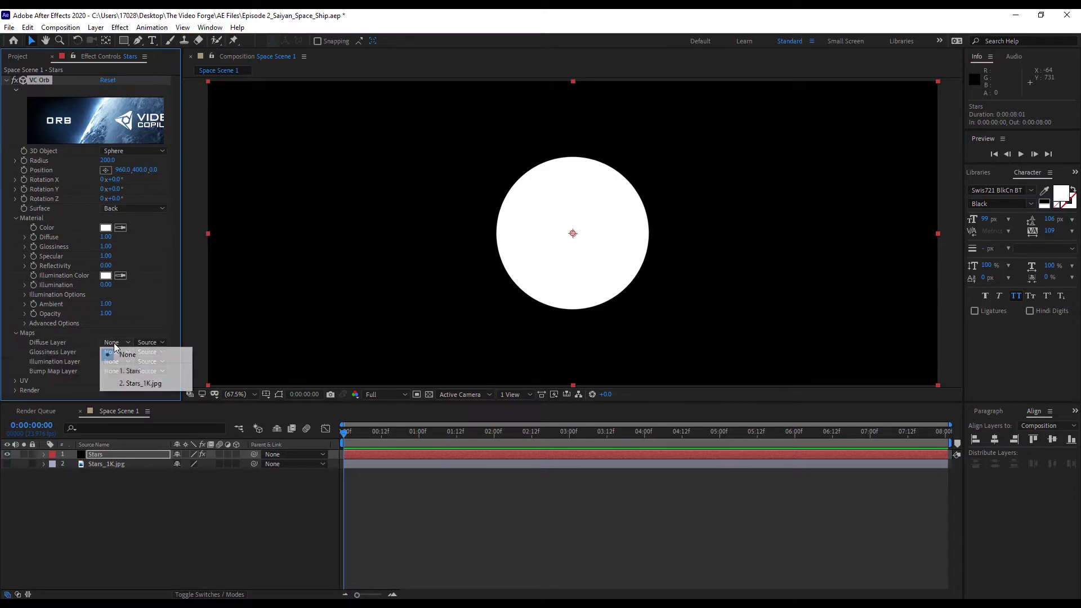
click(140, 383)
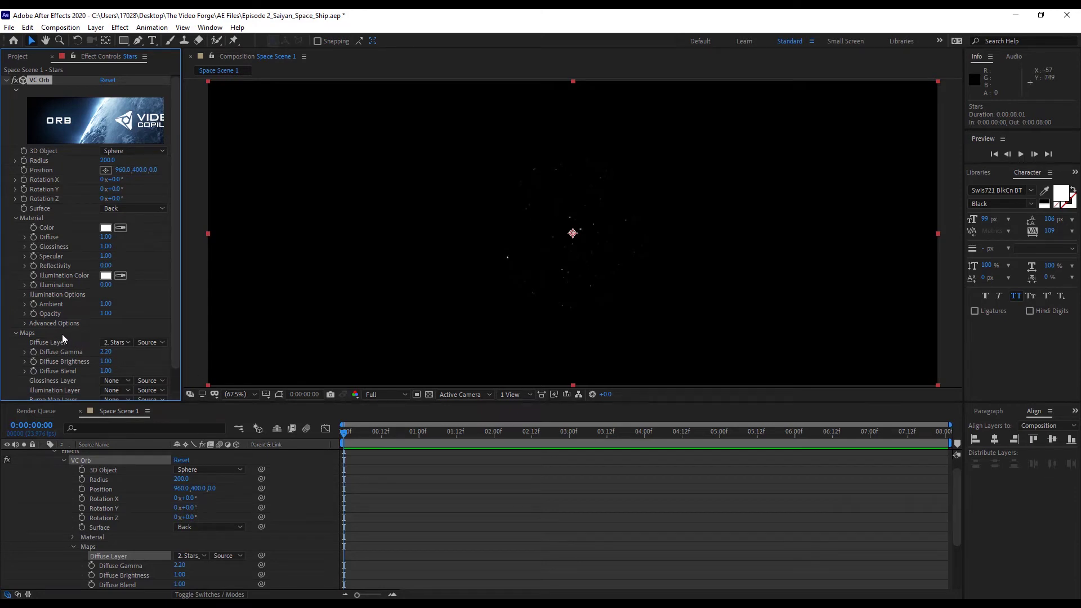
click(16, 218)
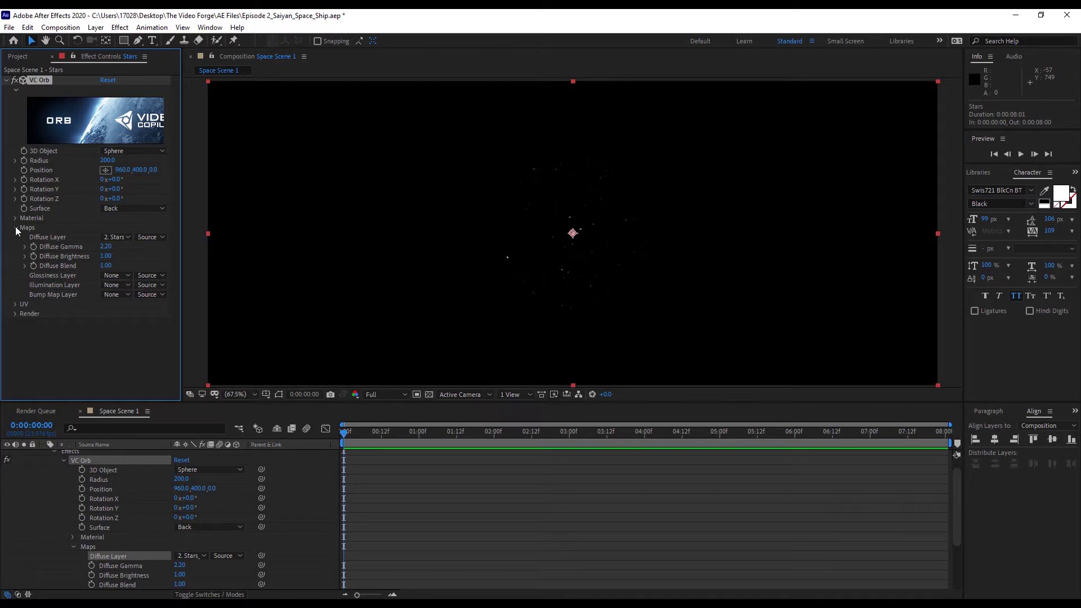
click(16, 228)
Change the orb's UV Type to Box.
click(16, 237)
click(150, 247)
click(145, 270)
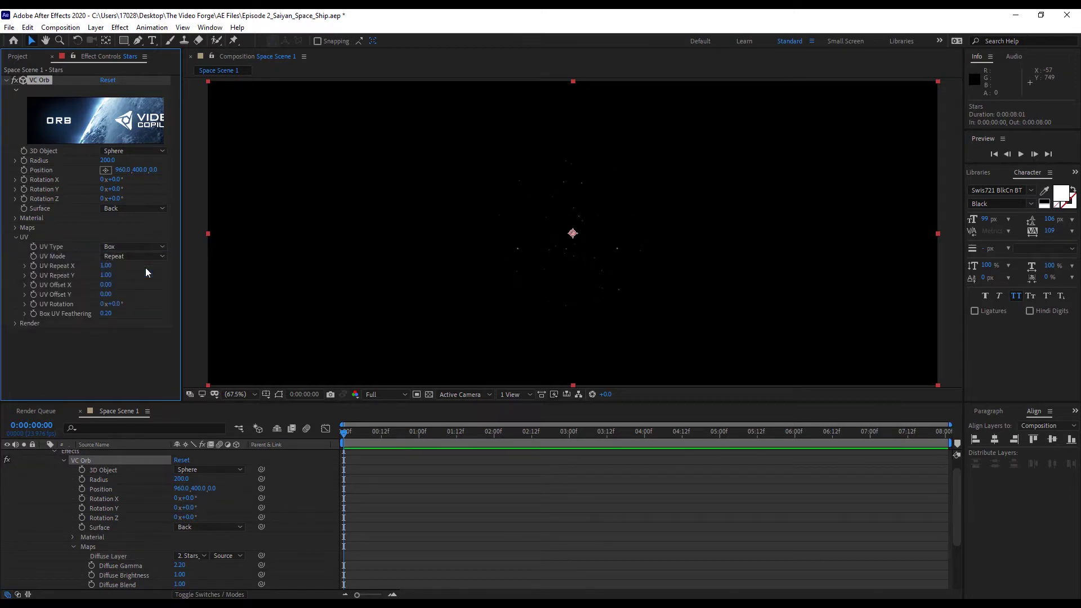
Set the orb's UV Repeat X and UV Repeat Y to 4.
click(106, 266)
key(Return)
click(105, 266)
click(105, 266)
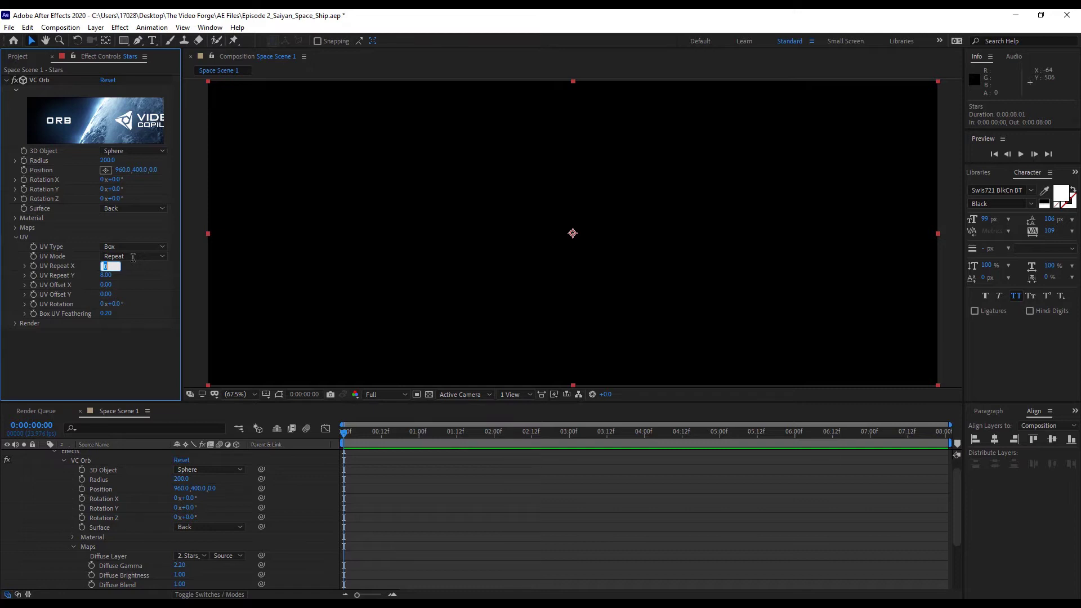
text(4)
key(Tab)
text(4)
click(137, 346)
Enlarge the orb's radius to 20000 and collapse the Stars layer's properties in the timeline.
click(106, 161)
text(20000)
key(Return)
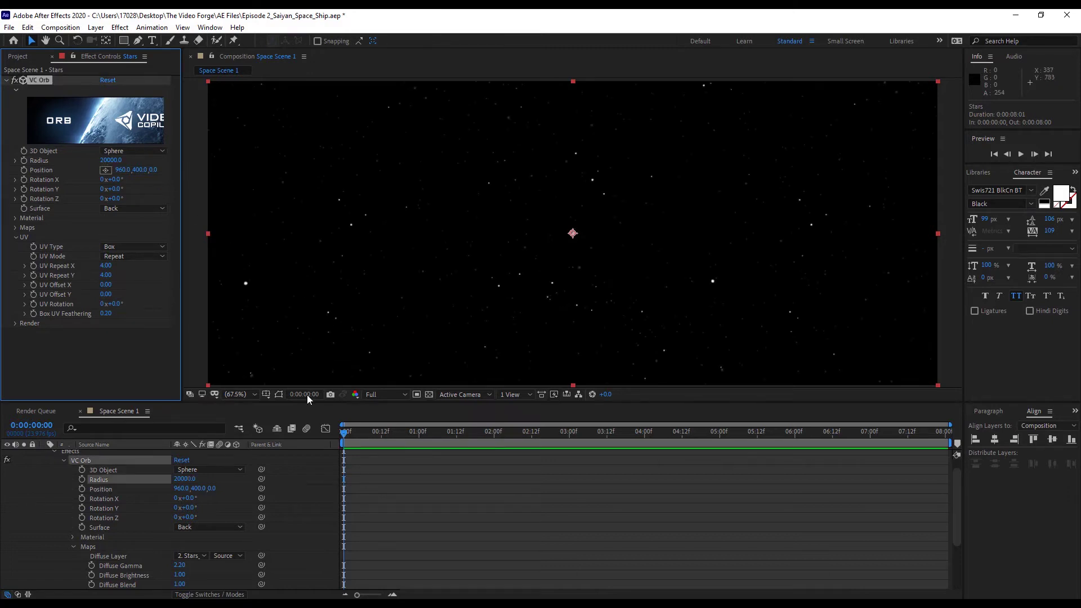
scroll(59, 478, up, 1)
click(43, 454)
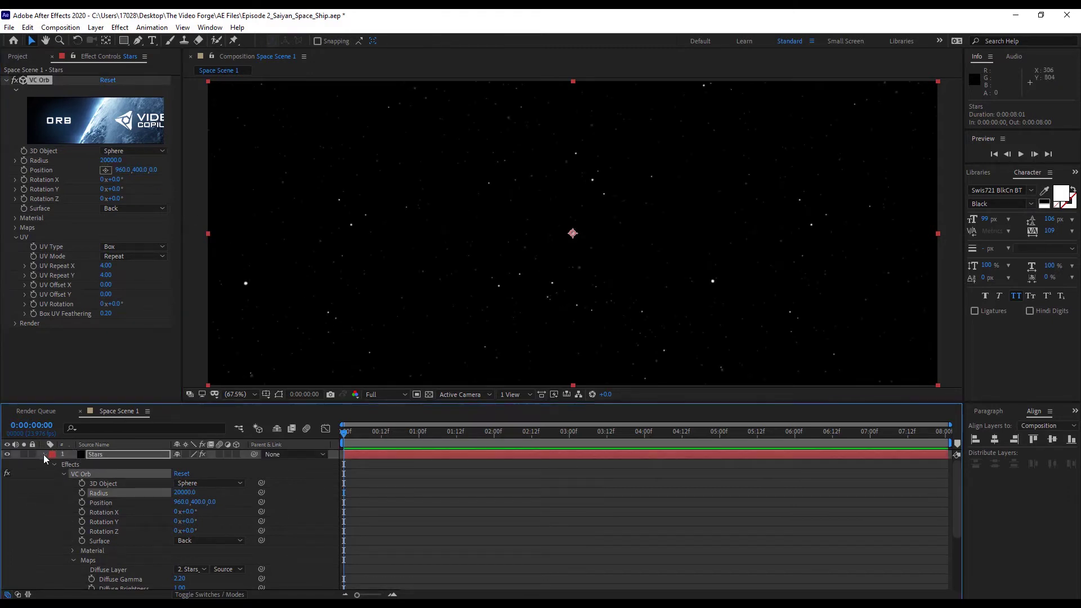
Add a two-node camera with the 35mm preset to the composition.
click(96, 28)
mouse_move(188, 40)
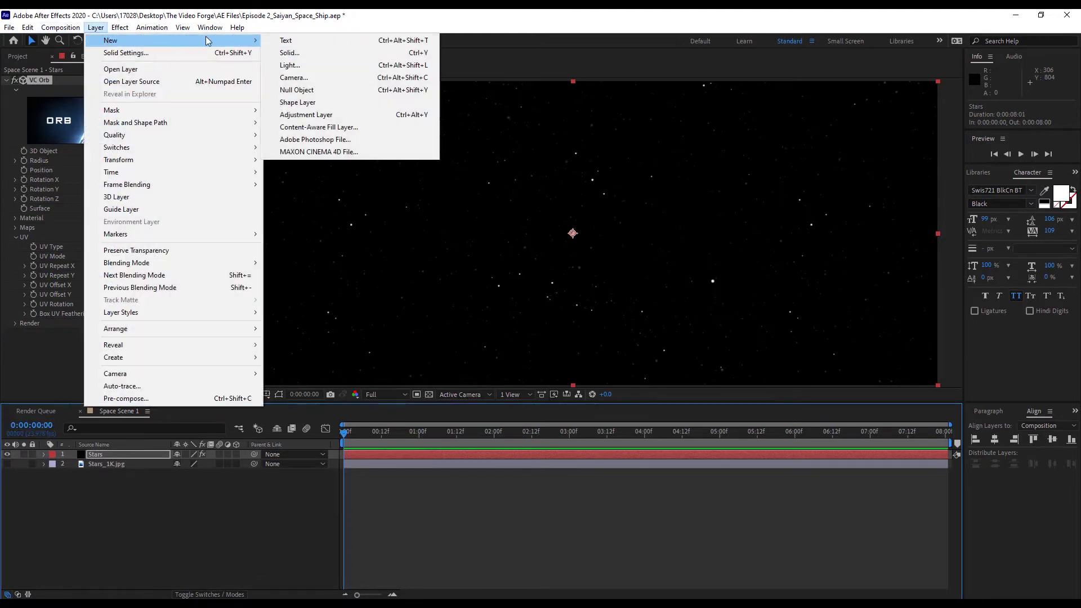
click(300, 76)
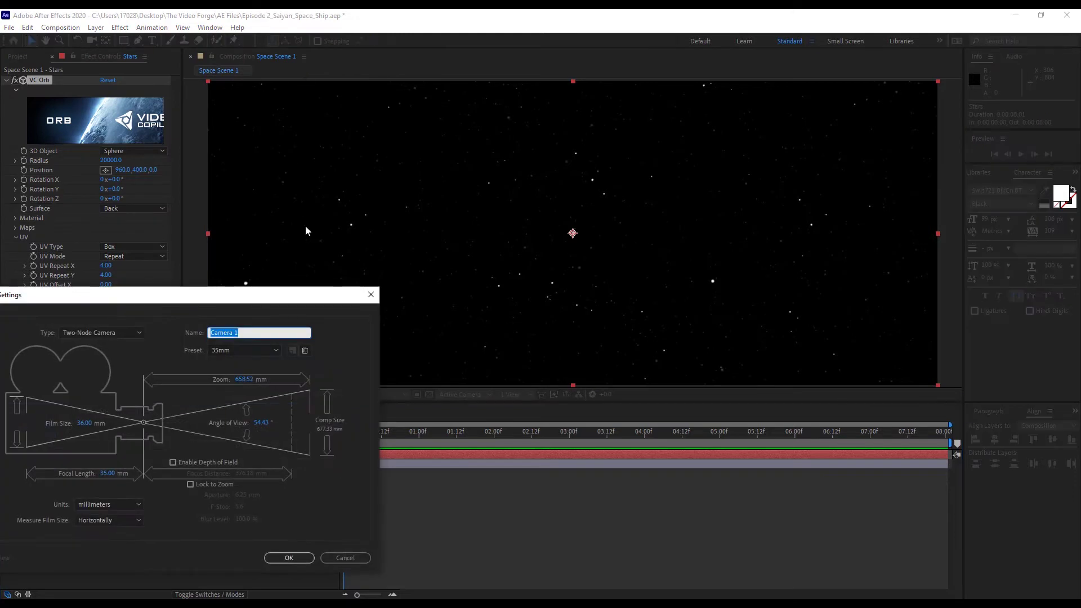
click(294, 557)
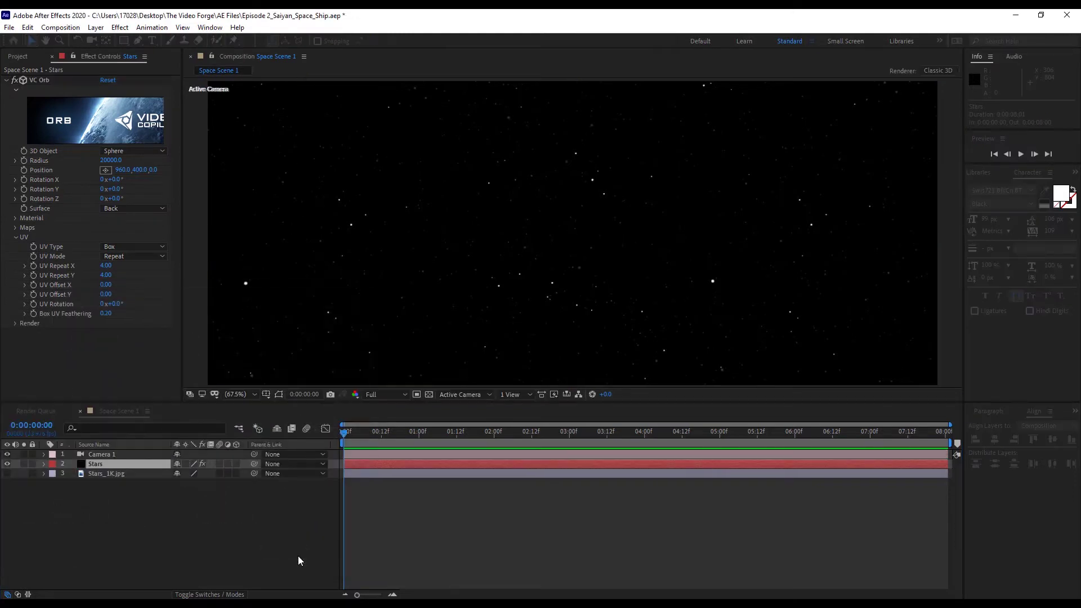
Try orbiting the camera around inside the star field, and undo the camera move.
key(c)
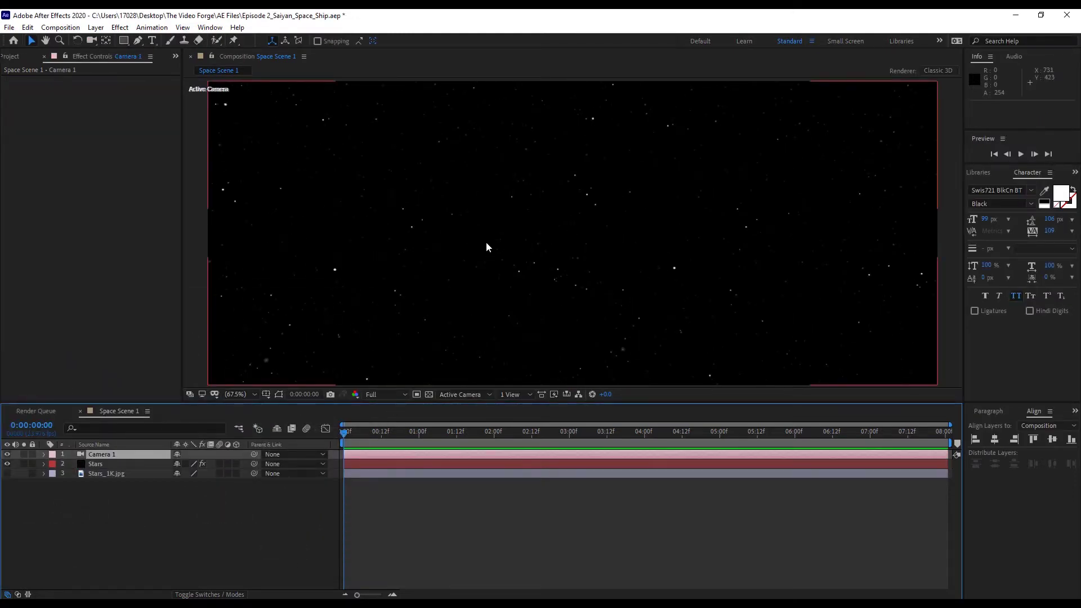
drag(490, 234, 651, 231)
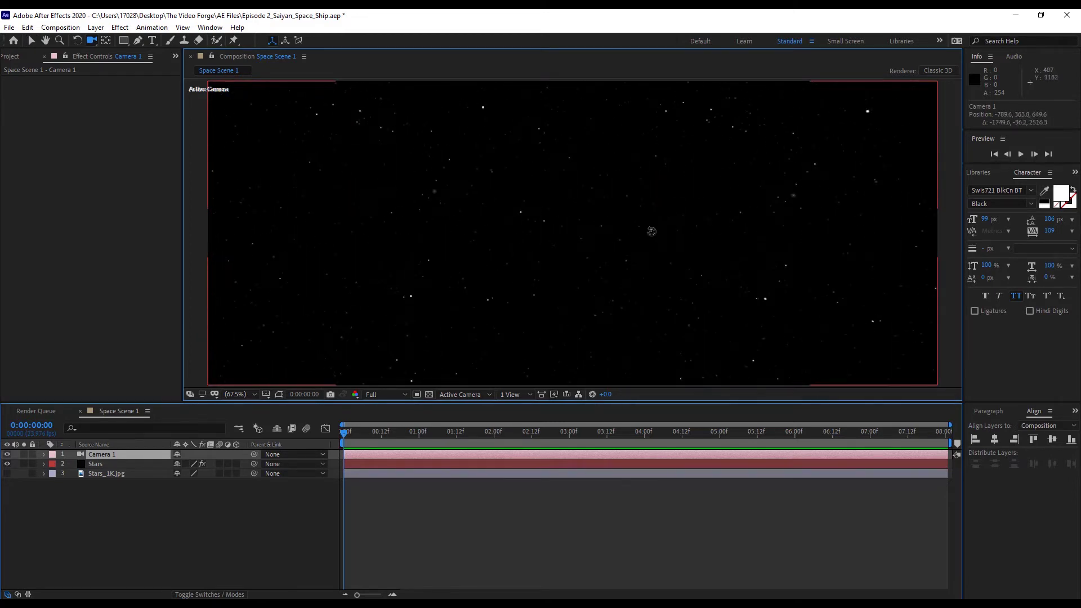
key(ctrl+z)
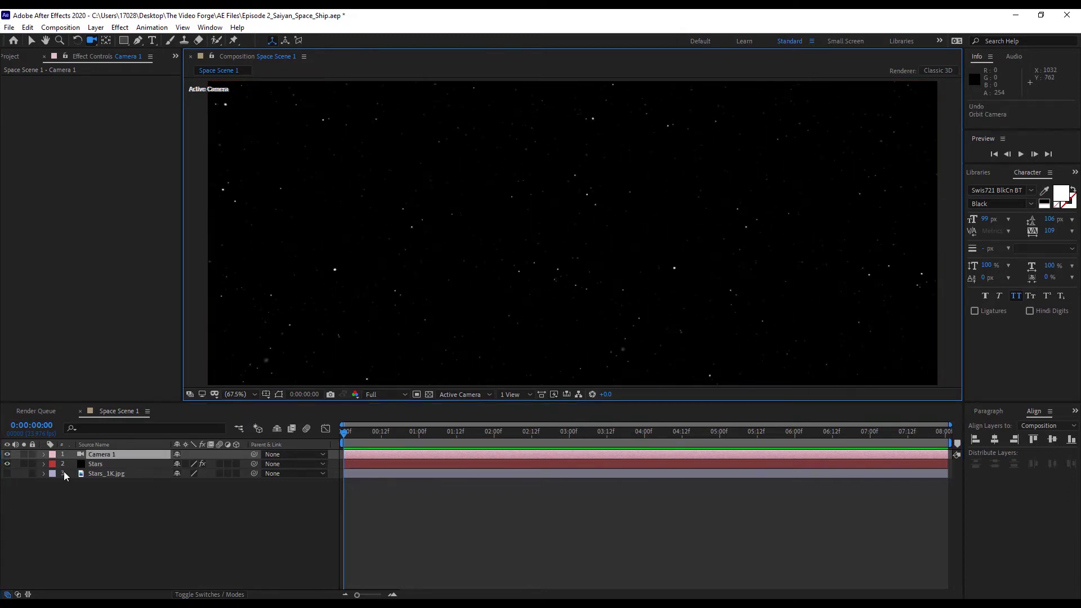
Set UV Repeat X and UV Repeat Y of the Stars layer's orb to 6.
click(106, 464)
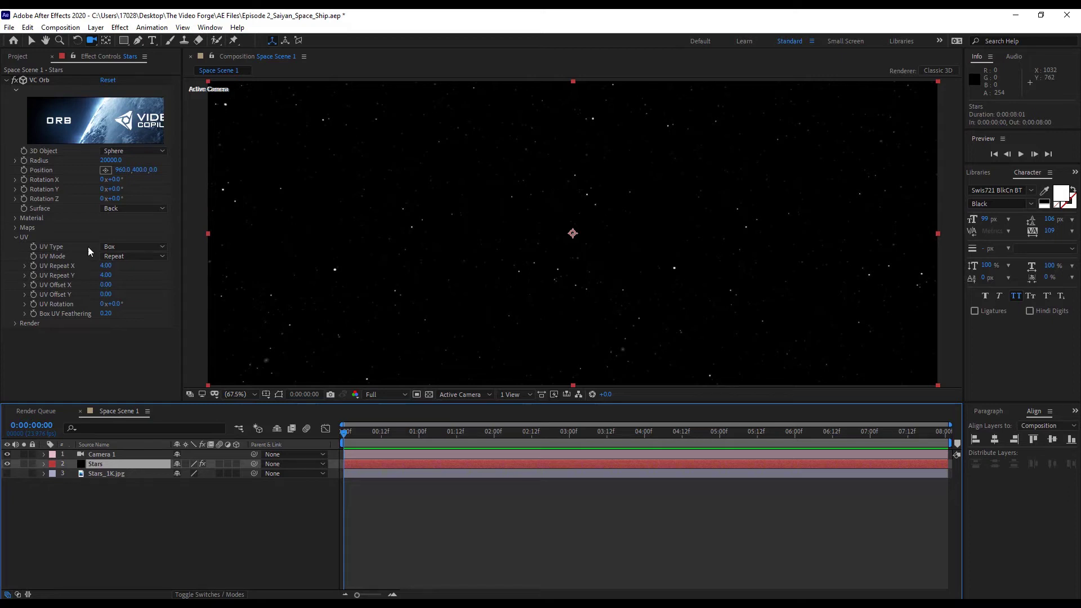
click(106, 265)
text(6)
key(Tab)
text(6)
key(Tab)
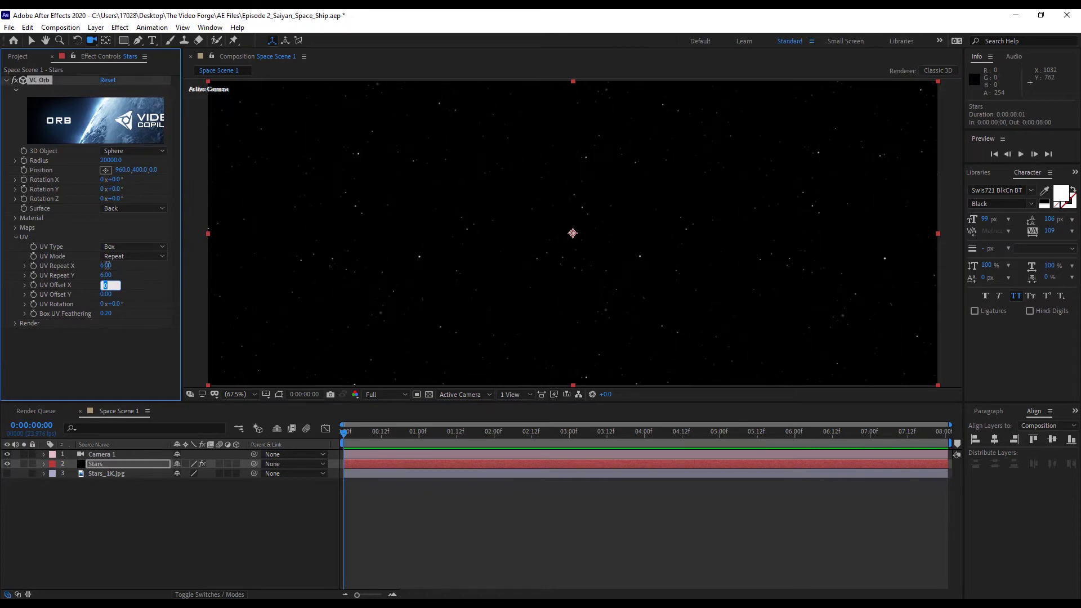
click(99, 354)
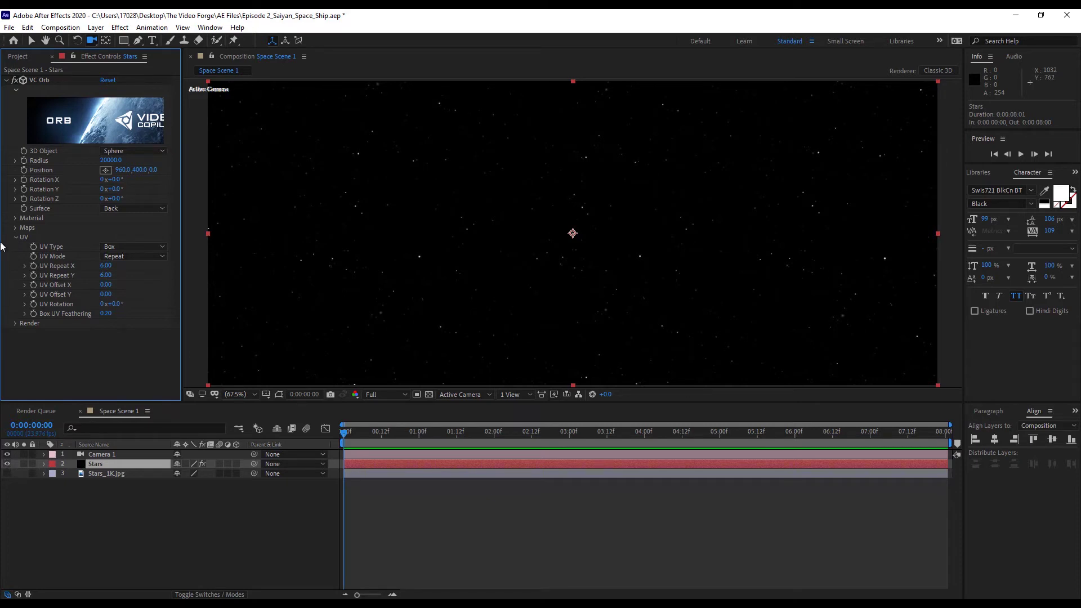
Add Earth_View_NoBG.png to the composition above the Stars layer and make it a 3D layer.
click(22, 59)
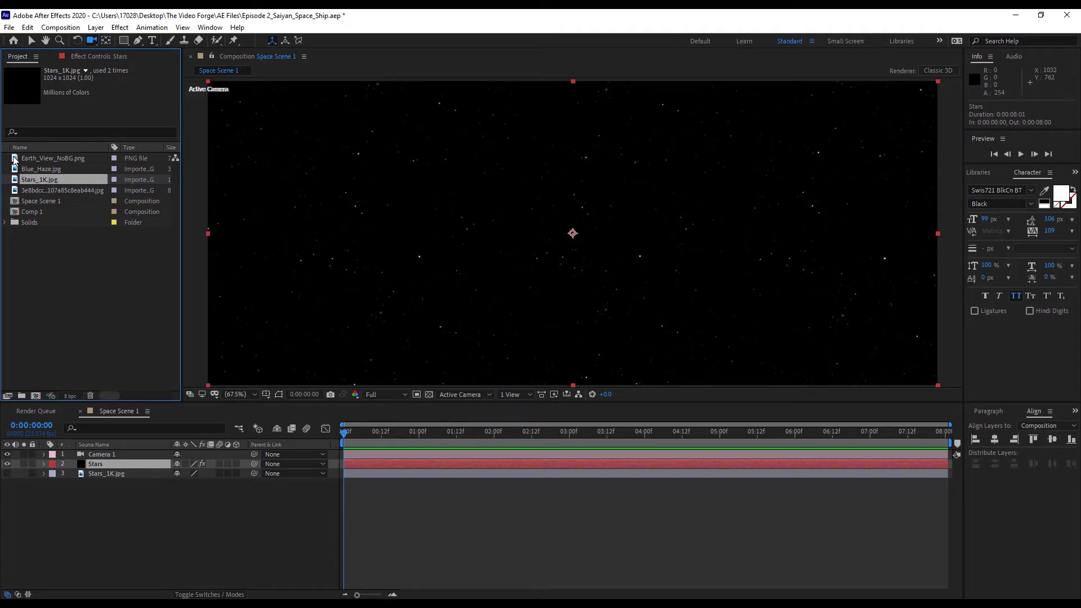
drag(14, 159, 137, 456)
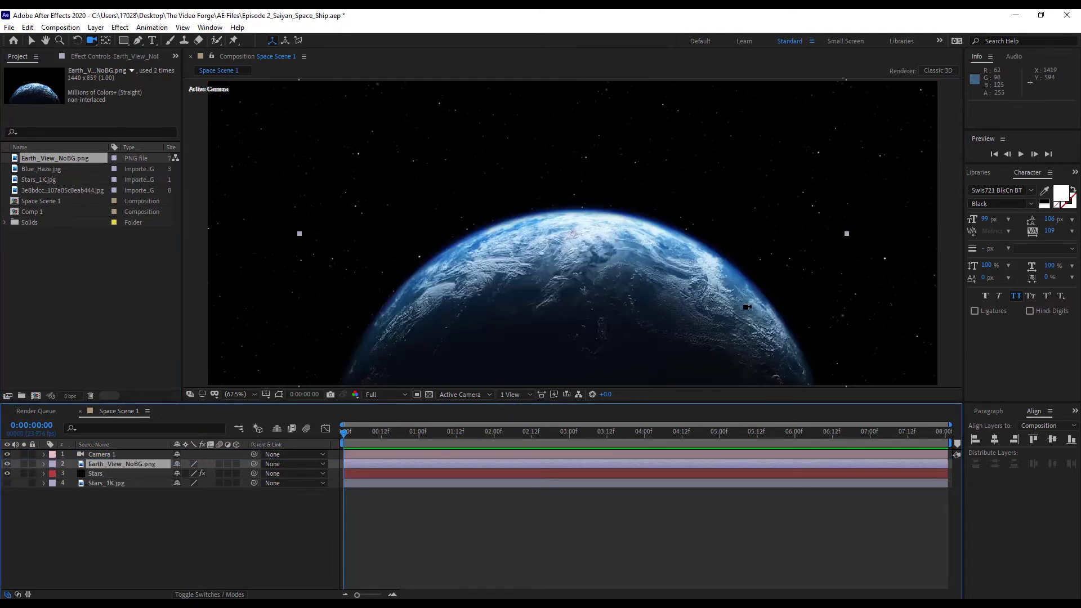
key(v)
key(comma)
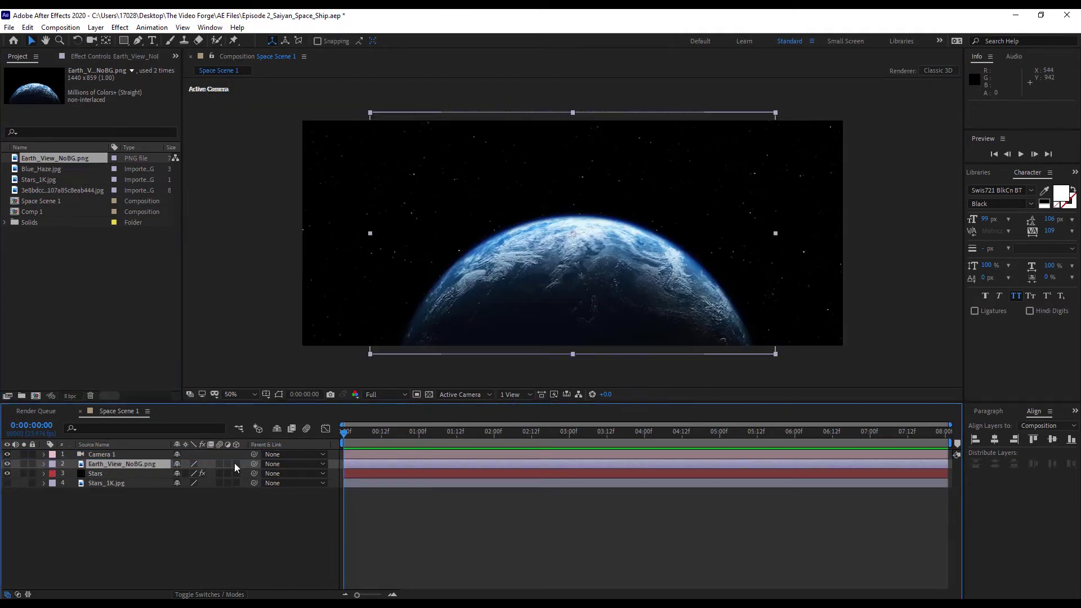
click(235, 463)
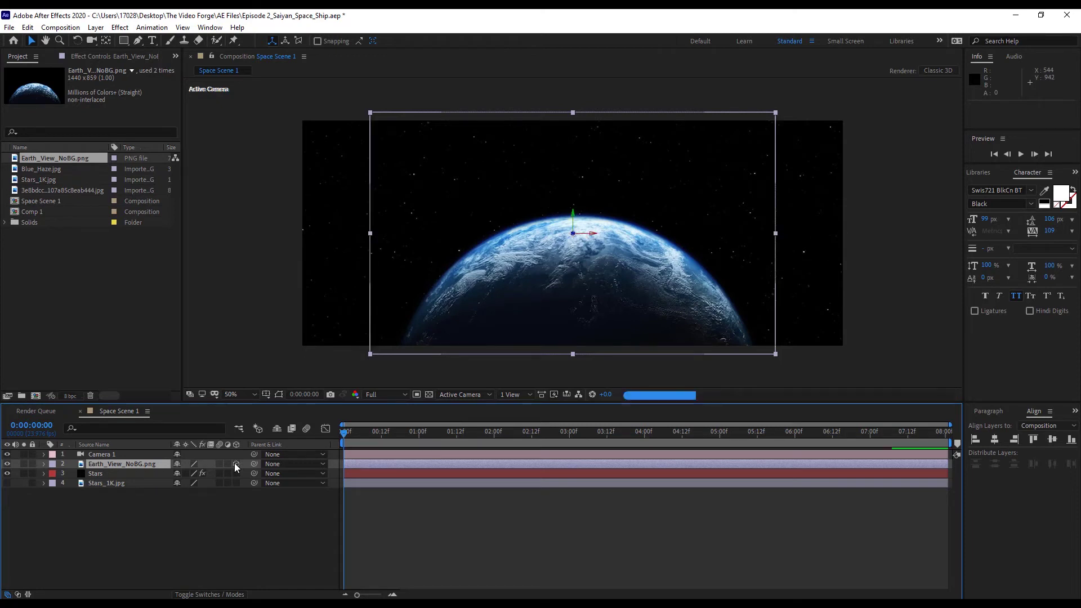
Turn off Accepts Lights in the Earth layer's Material Options and collapse its properties.
key(a)
key(a)
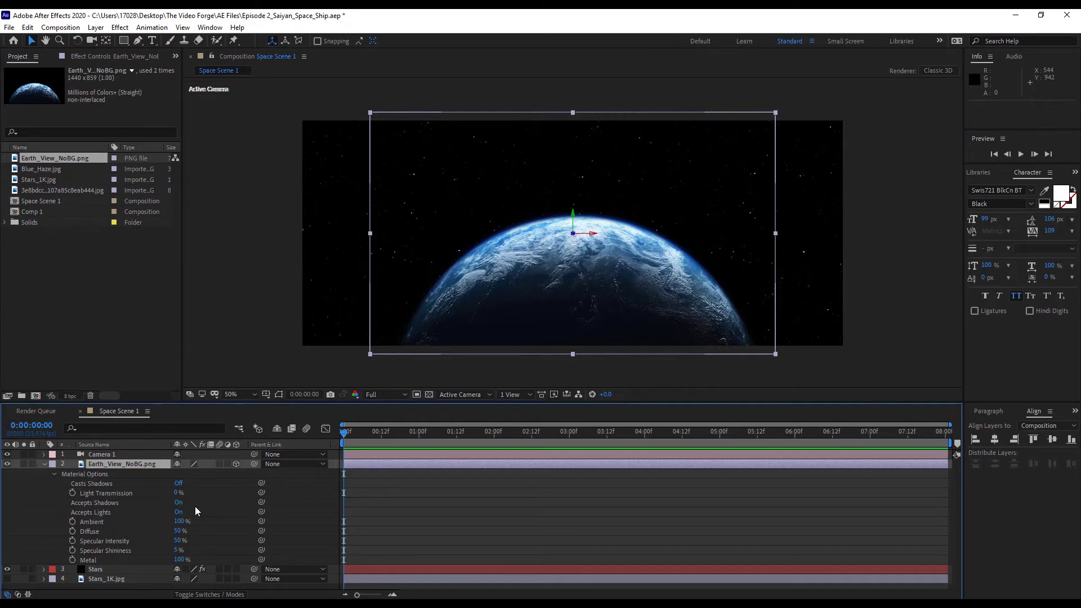
click(178, 511)
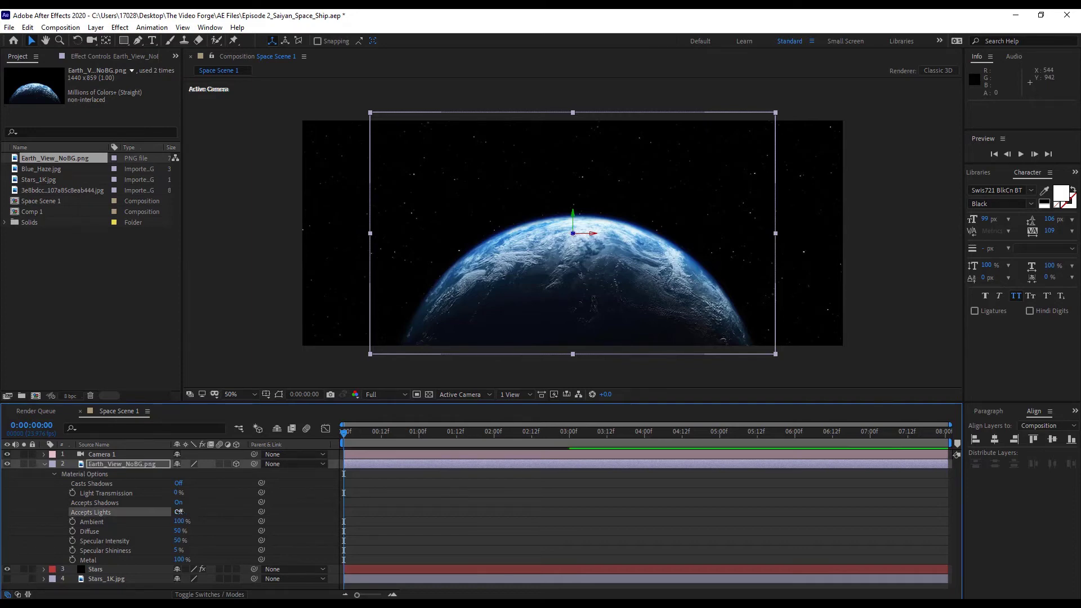
click(45, 463)
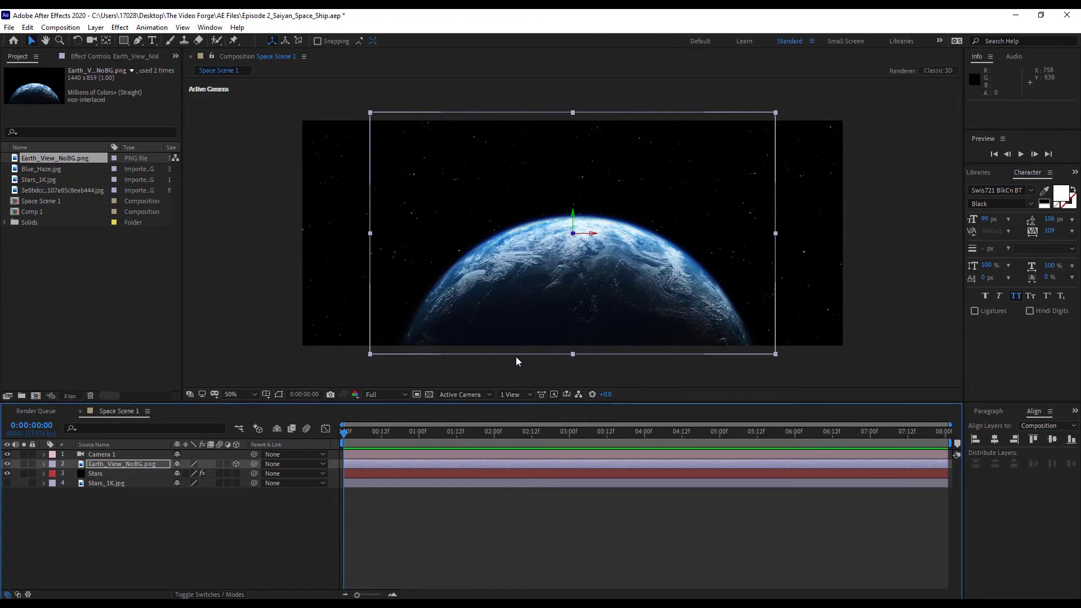
Push the Earth layer back to a Z position of 9421 and scale it up to 1263%.
key(p)
drag(213, 475, 721, 473)
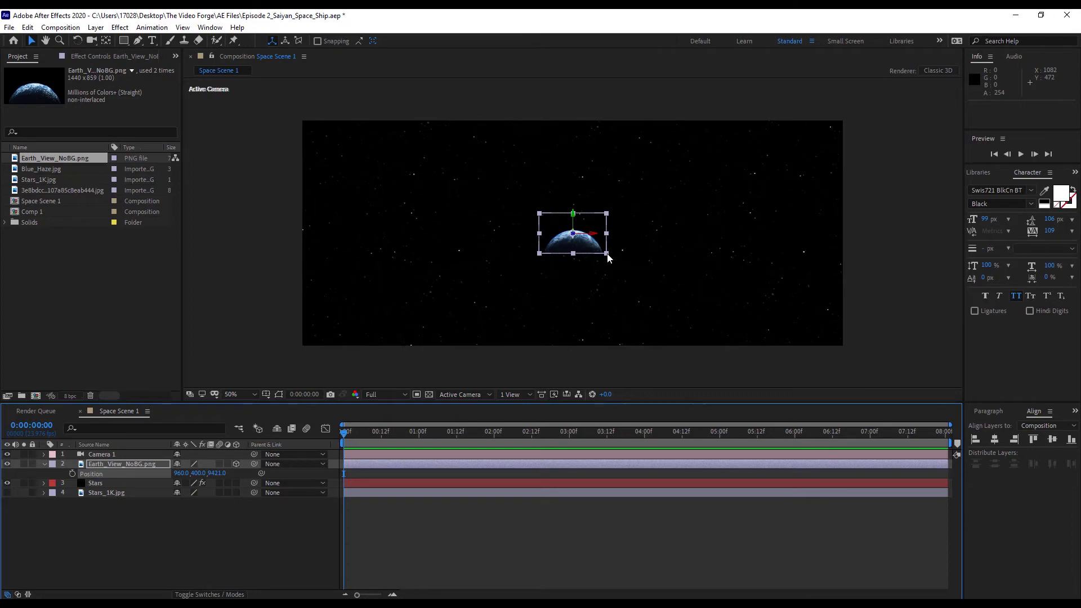
key(s)
drag(197, 472, 882, 509)
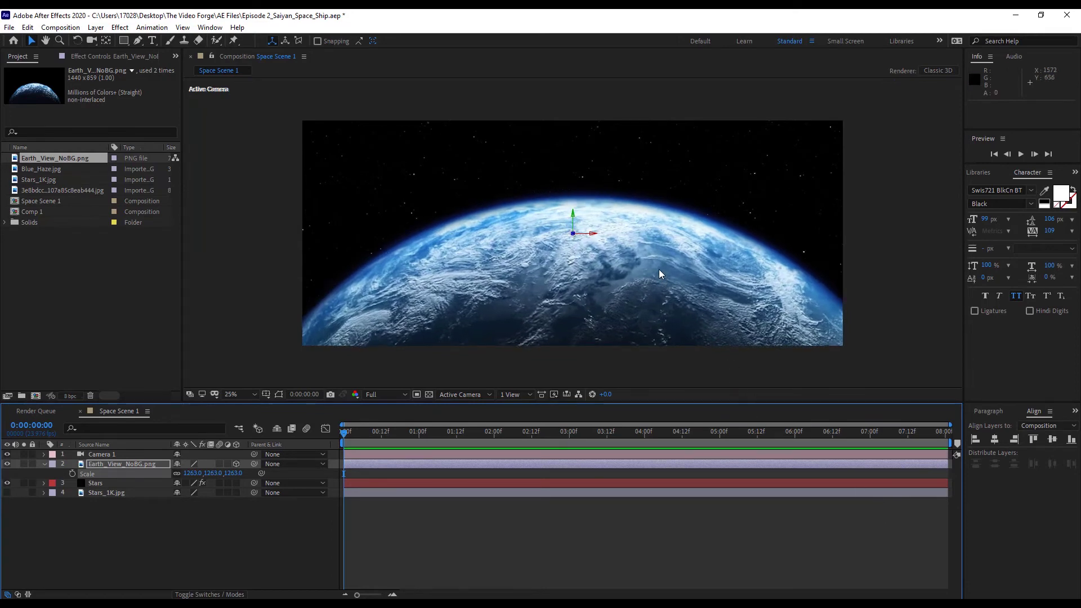
Widen the Earth layer to about 1528% horizontal scale and lower it to a Y position of about 1900.
key(comma)
key(comma)
drag(785, 235, 832, 227)
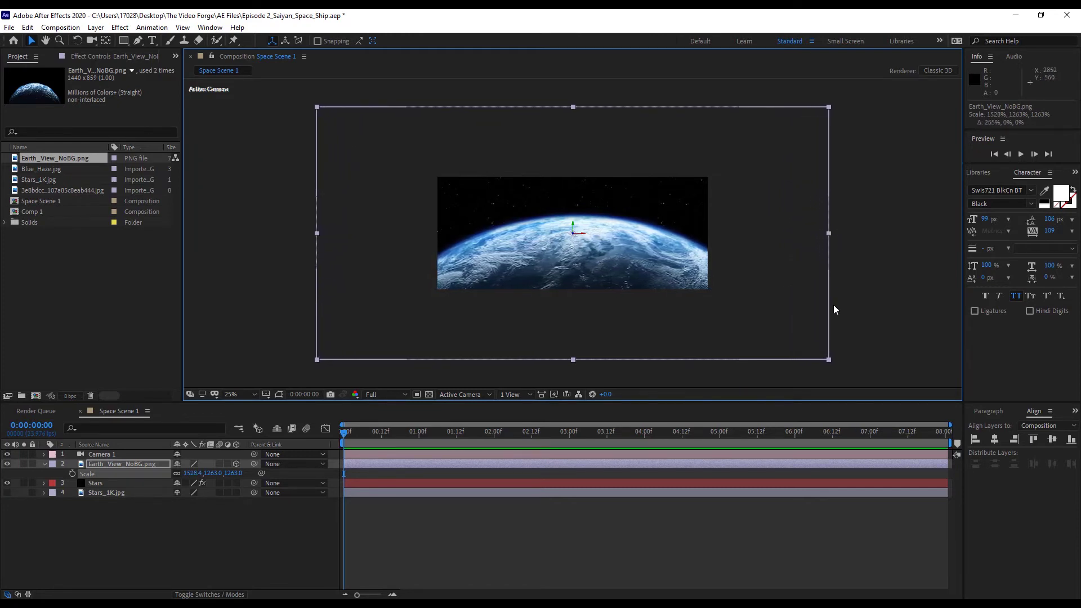
drag(607, 153, 607, 189)
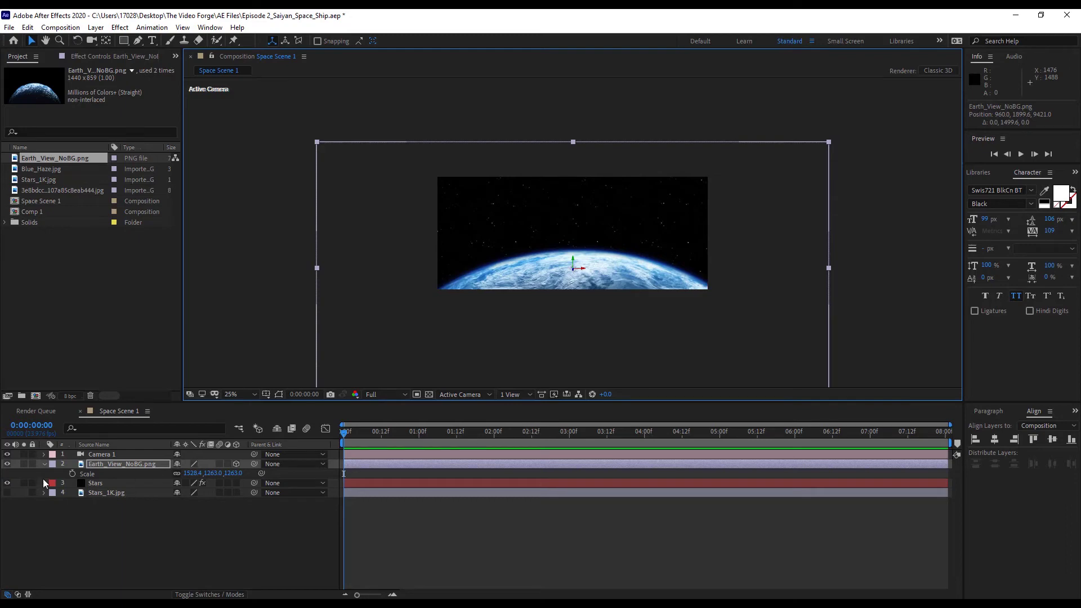
click(44, 464)
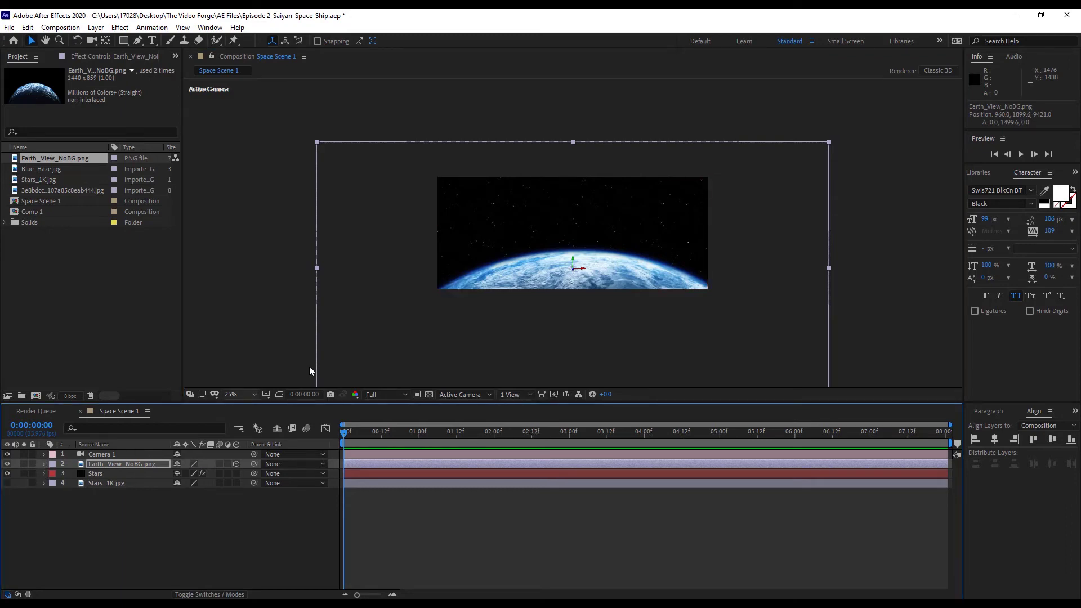
key(period)
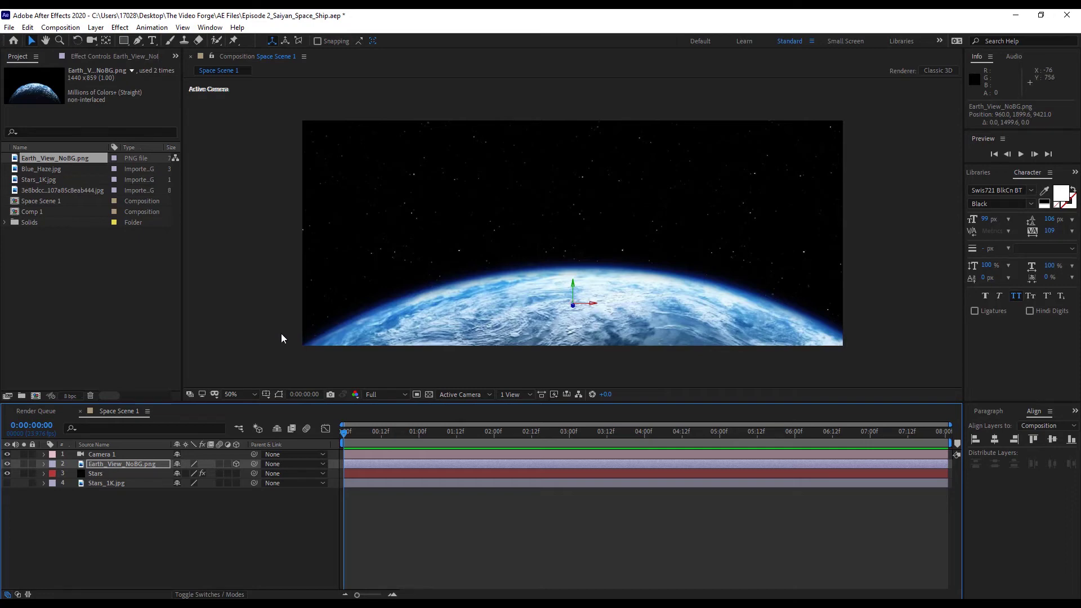
Create a 1920 x 800 px solid named Earth Haze in a light blue sampled from the Earth's edge and lightened.
click(95, 28)
mouse_move(169, 41)
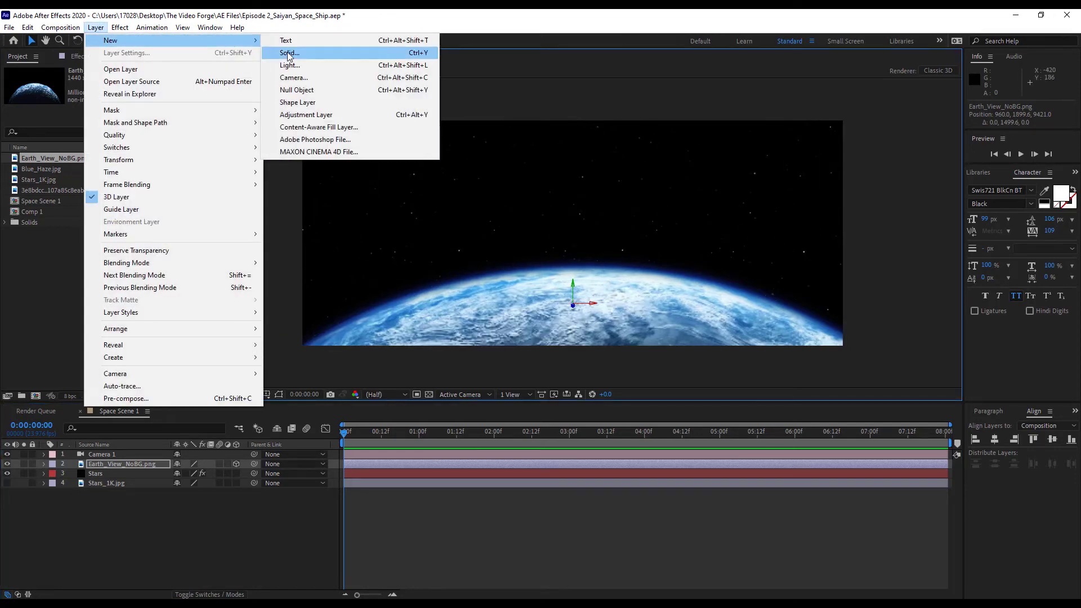
click(288, 54)
text(Earth Haze)
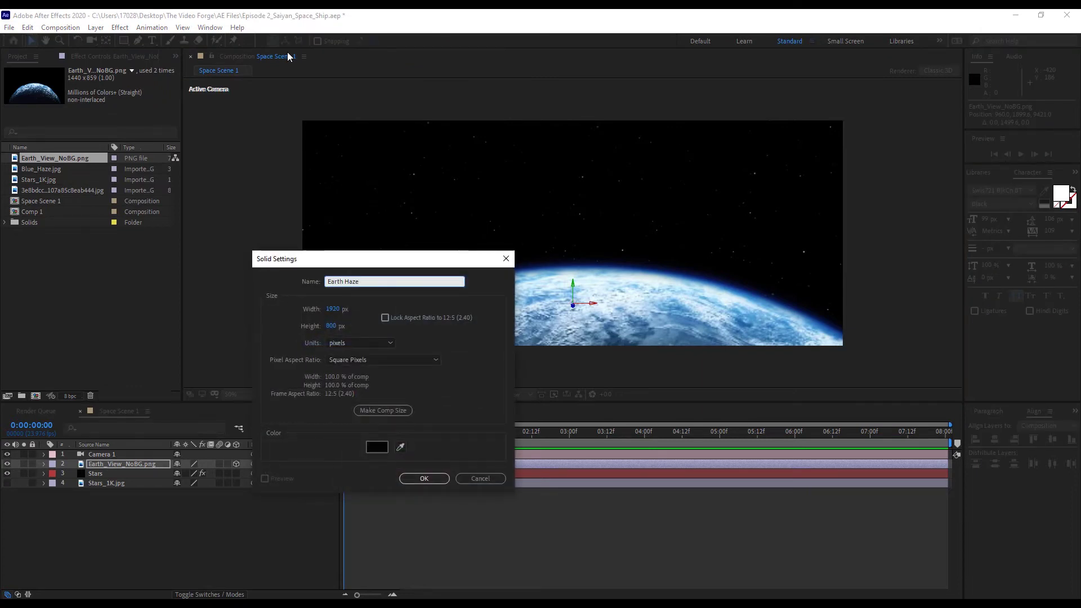
click(380, 448)
click(988, 216)
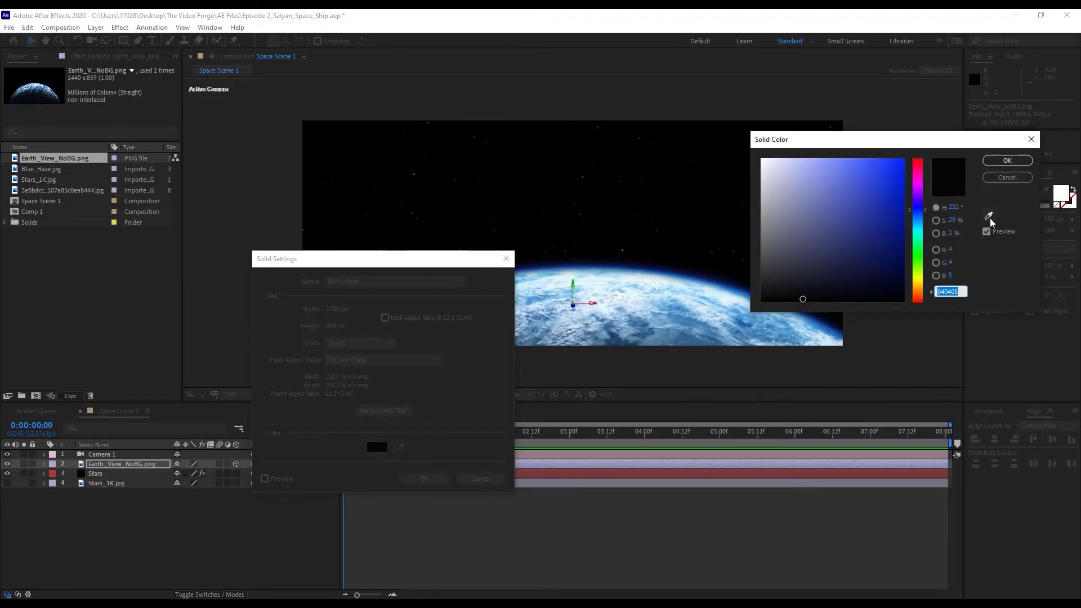
click(647, 275)
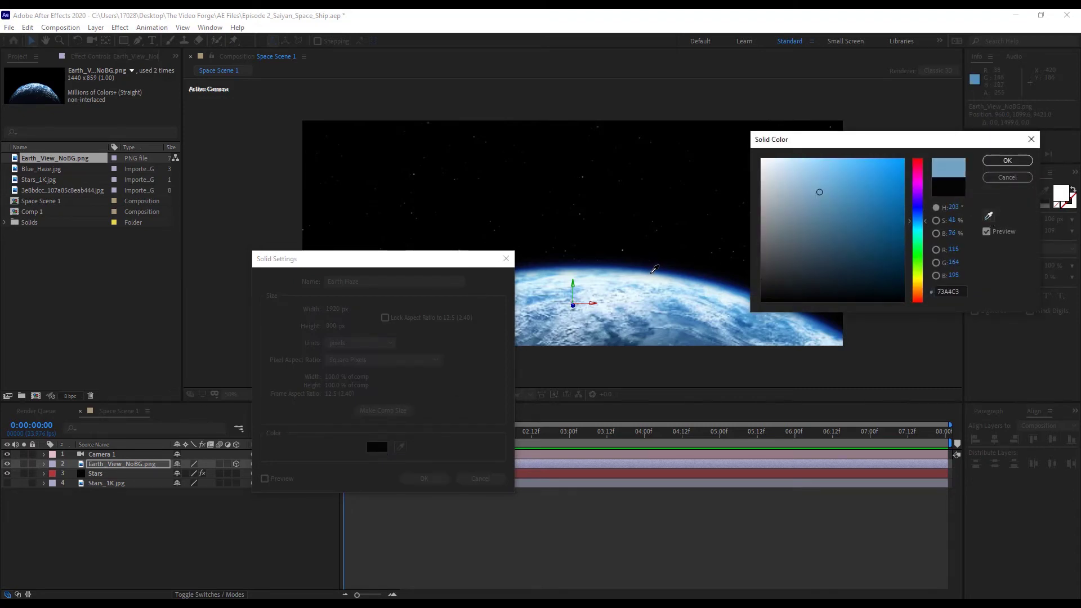
click(664, 272)
drag(816, 176, 803, 171)
click(986, 163)
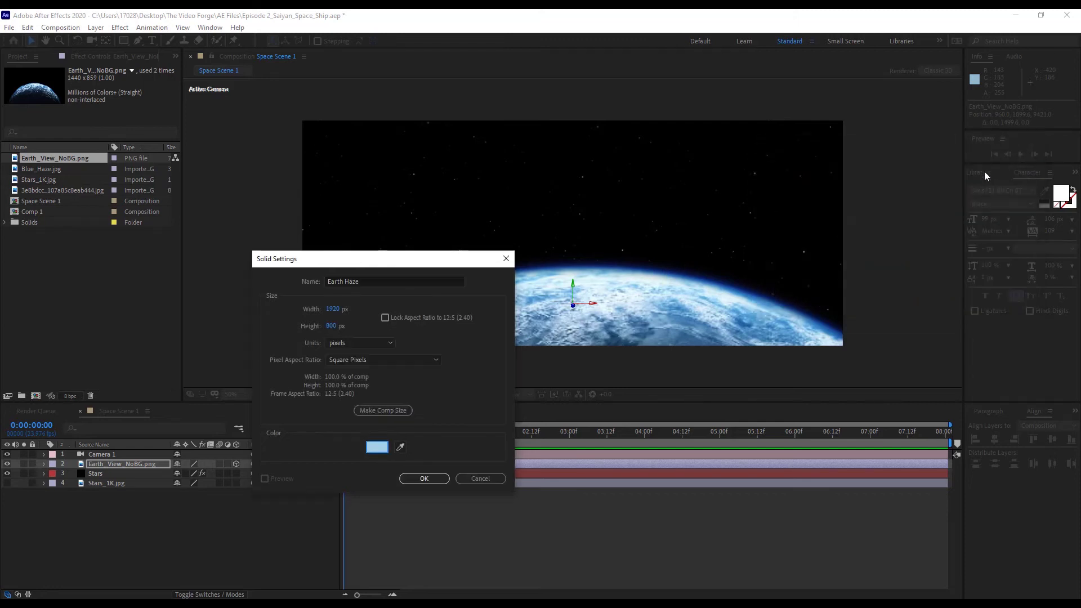
click(438, 478)
Hide the Earth Haze layer and make it a 3D layer.
click(6, 463)
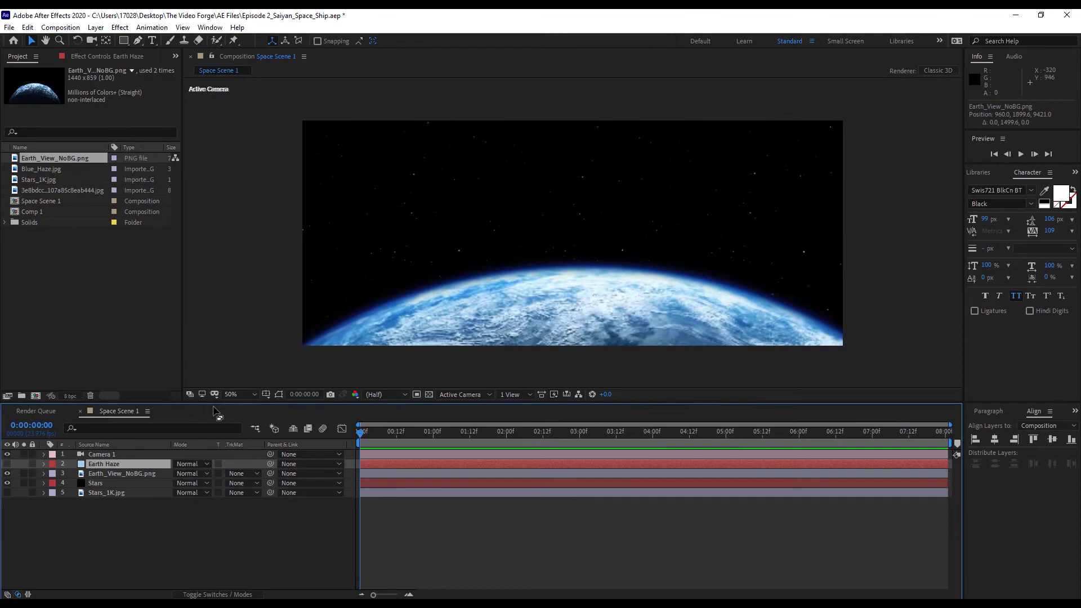
key(F4)
click(236, 465)
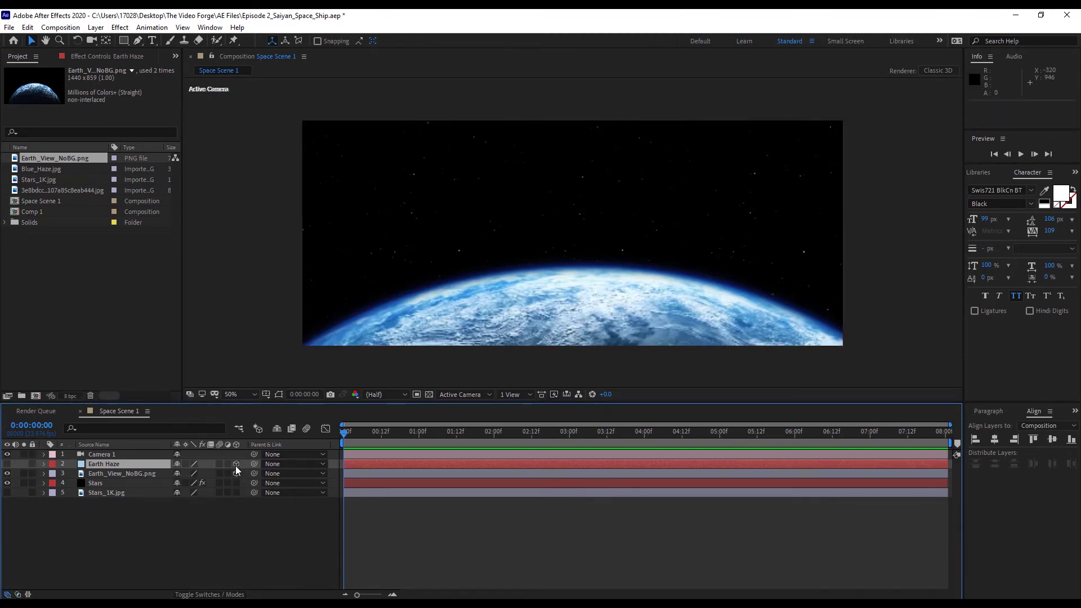
Show the Earth Haze layer, set its Z position to 9420 and scale it up to about 643%.
click(142, 474)
key(p)
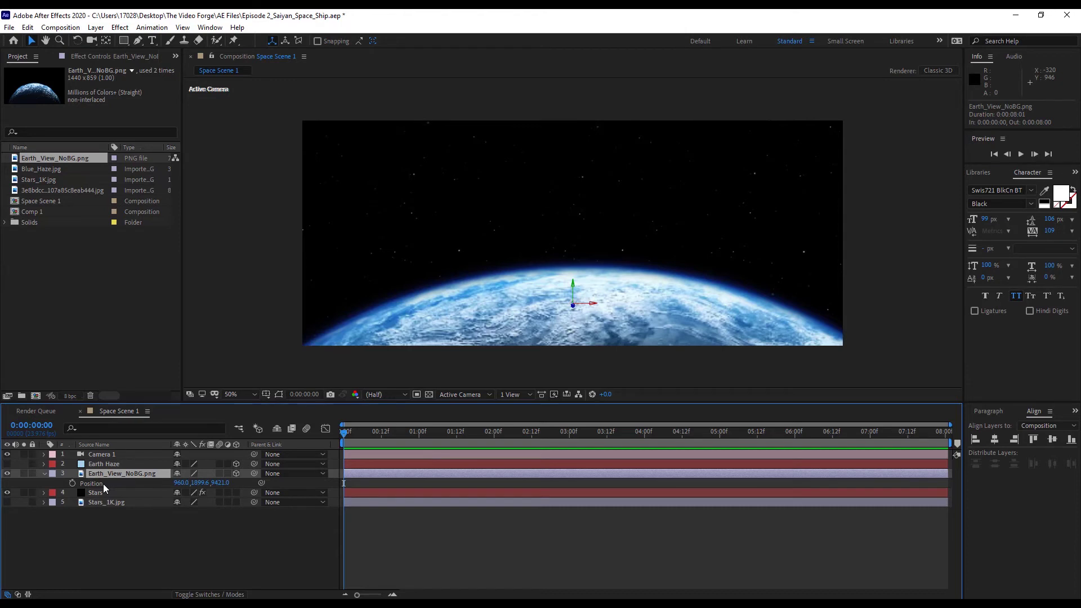
click(107, 464)
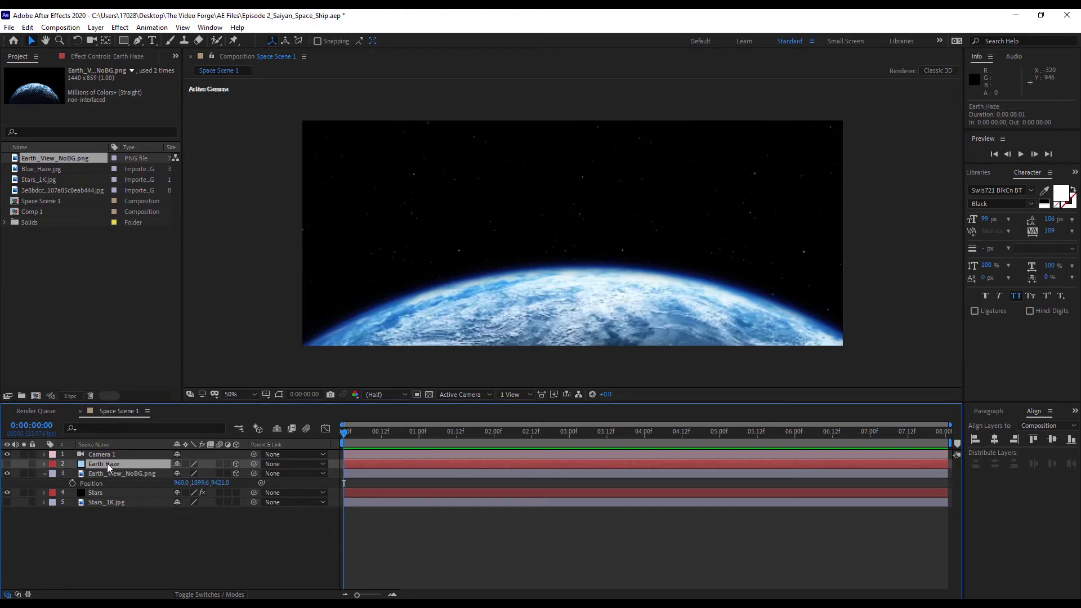
key(p)
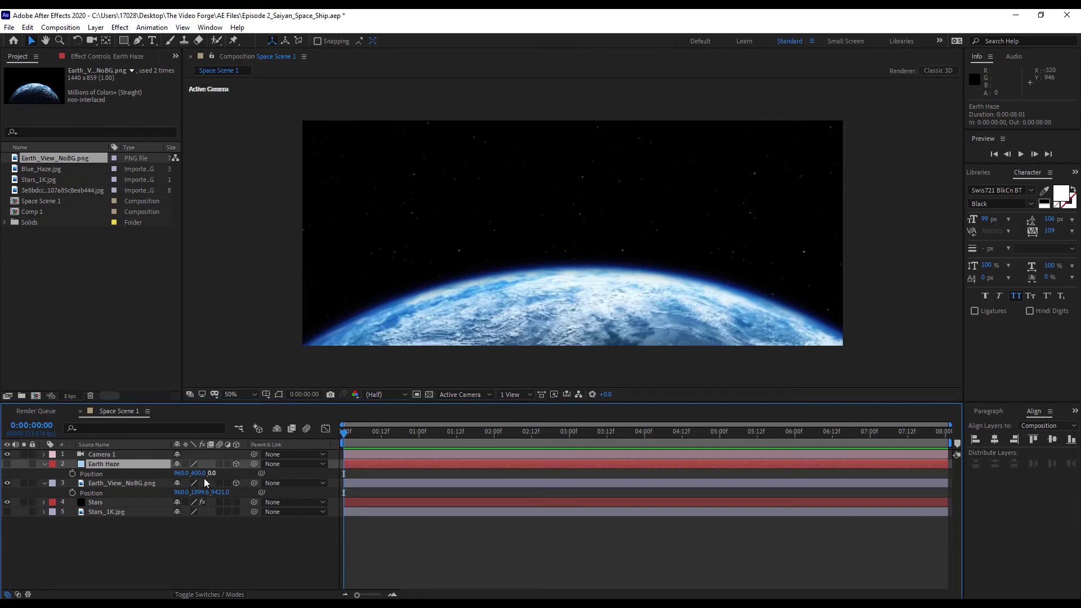
click(7, 464)
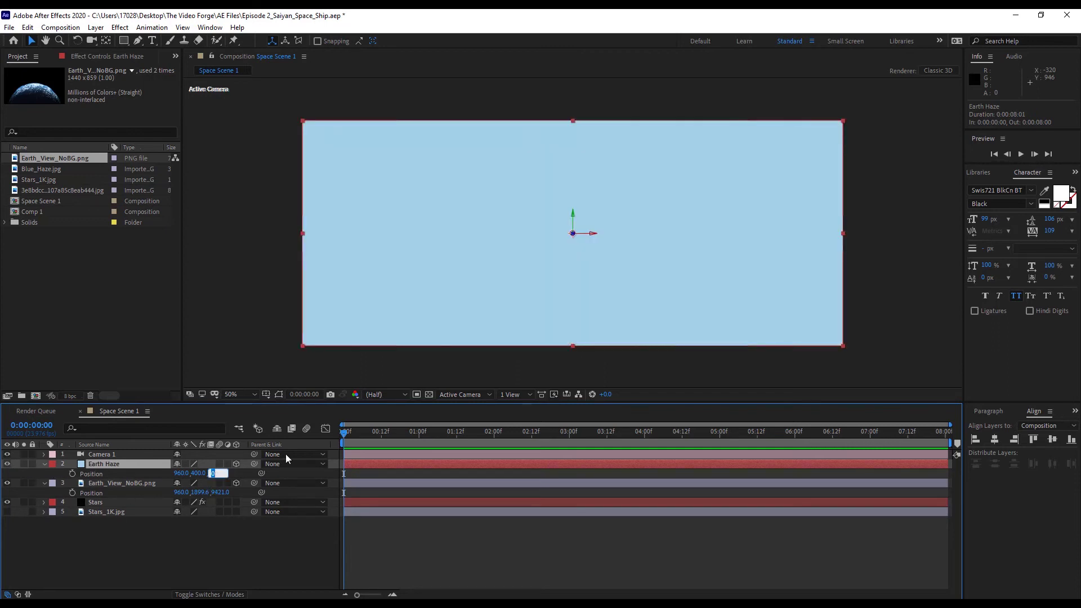
text(9420)
key(Return)
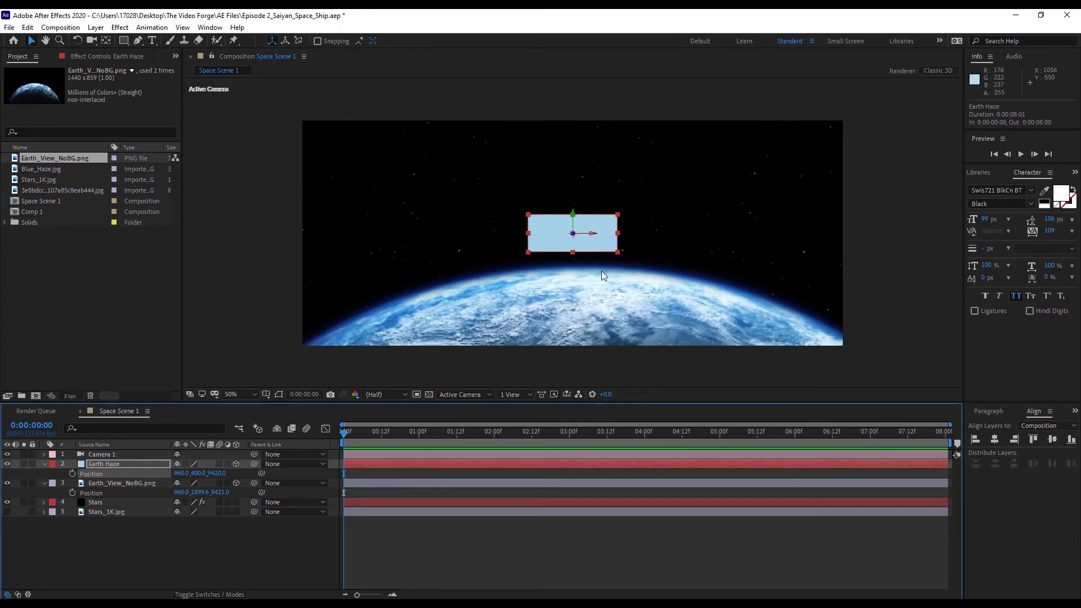
drag(617, 251, 860, 404)
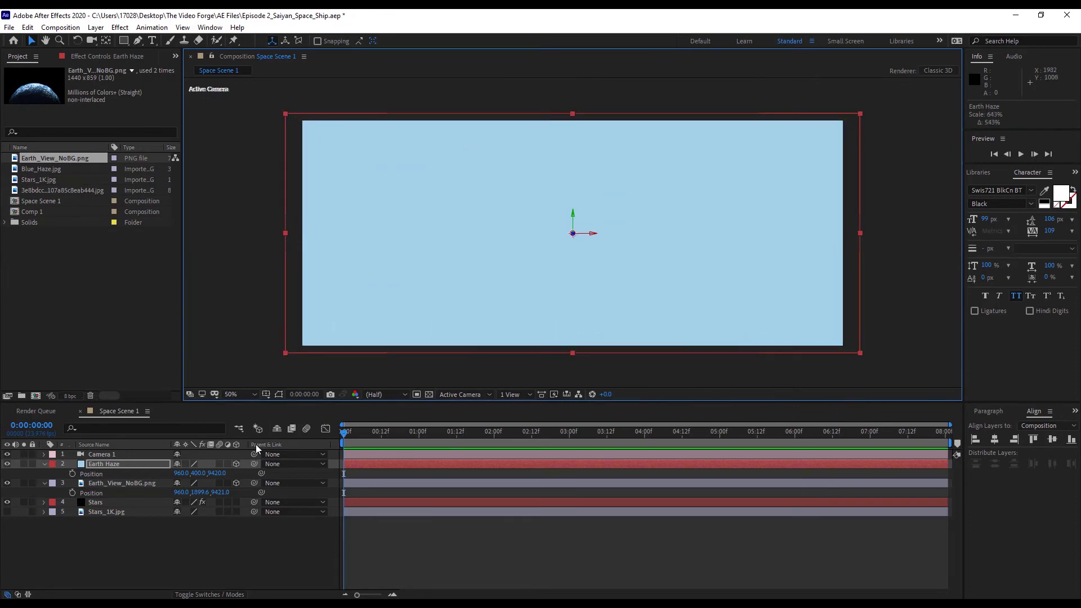
In the Top view, hide the Stars layer and move Earth Haze in front of the Earth to a Z position of about 9364.
click(489, 395)
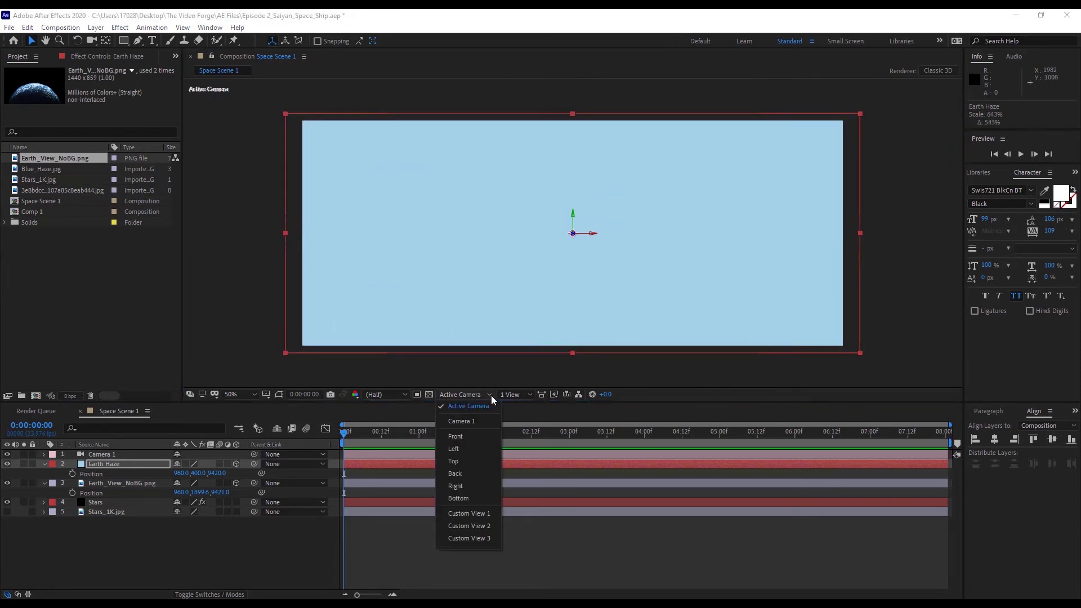
click(471, 454)
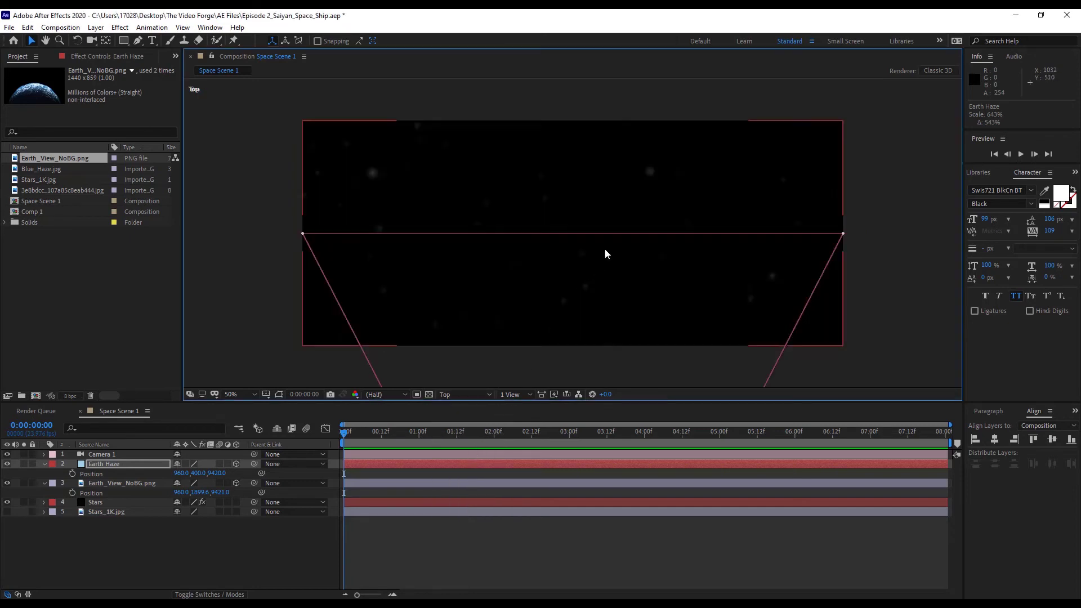
scroll(604, 253, down, 6)
click(7, 501)
drag(518, 251, 507, 358)
scroll(527, 298, down, 3)
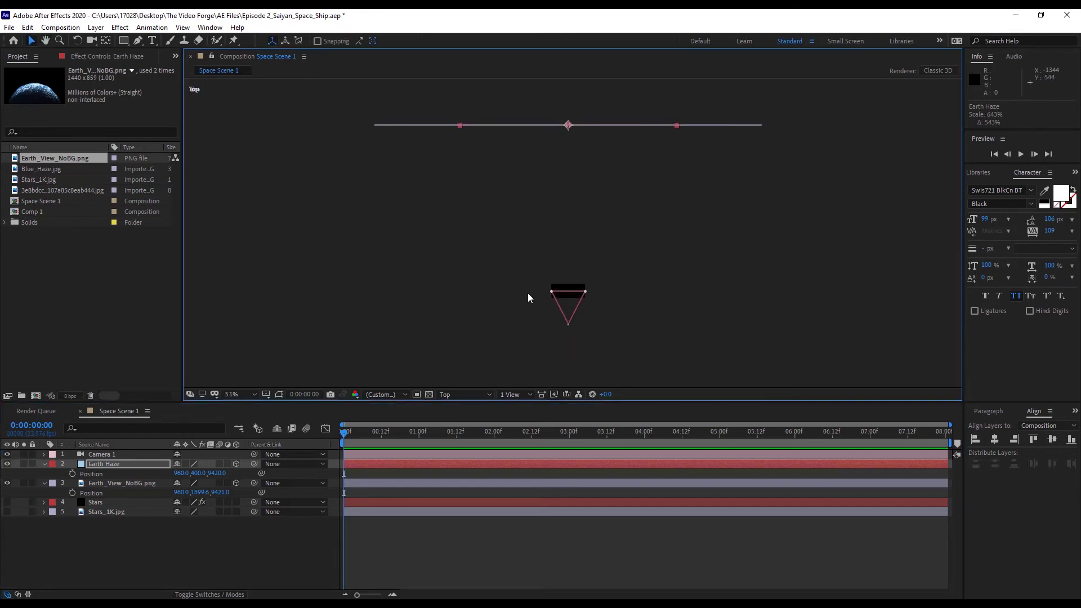
drag(211, 473, 113, 465)
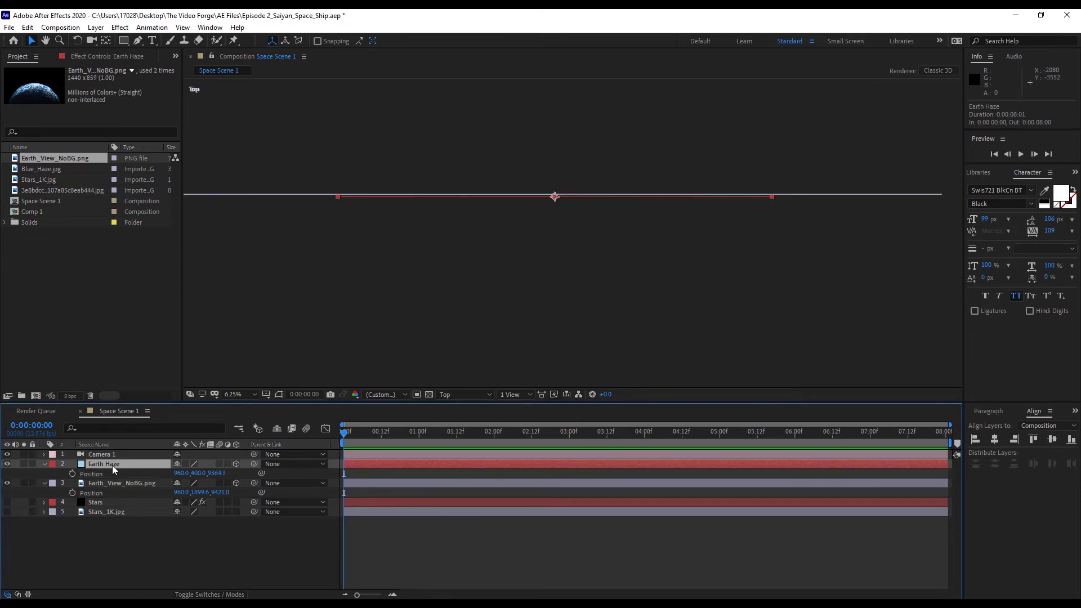
Duplicate Earth Haze beneath the Earth layer at a Z position of about 9504, and return to the Active Camera view.
key(ctrl+d)
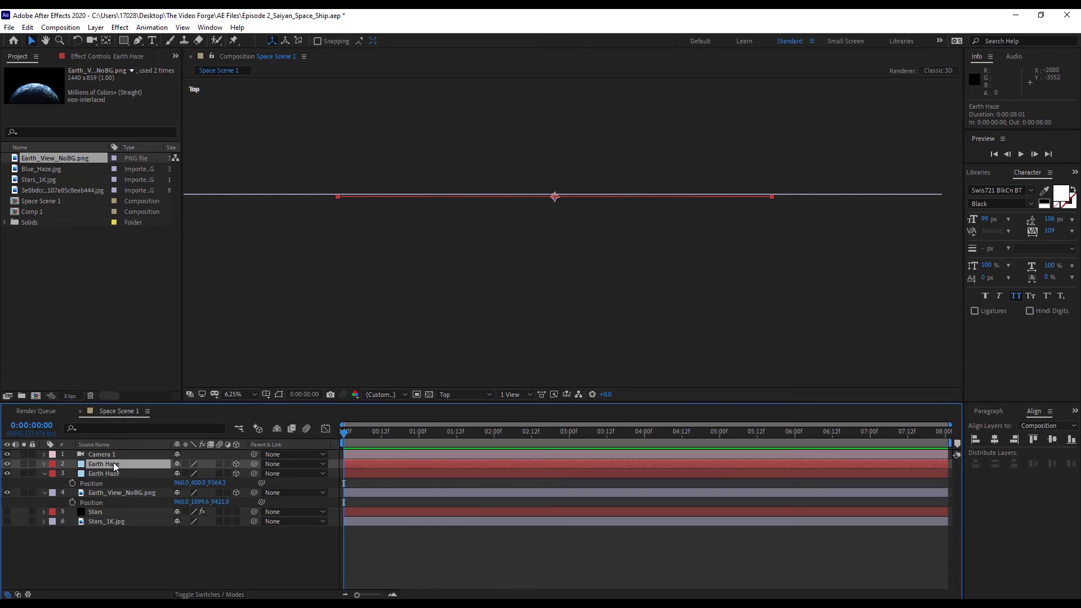
drag(113, 463, 115, 502)
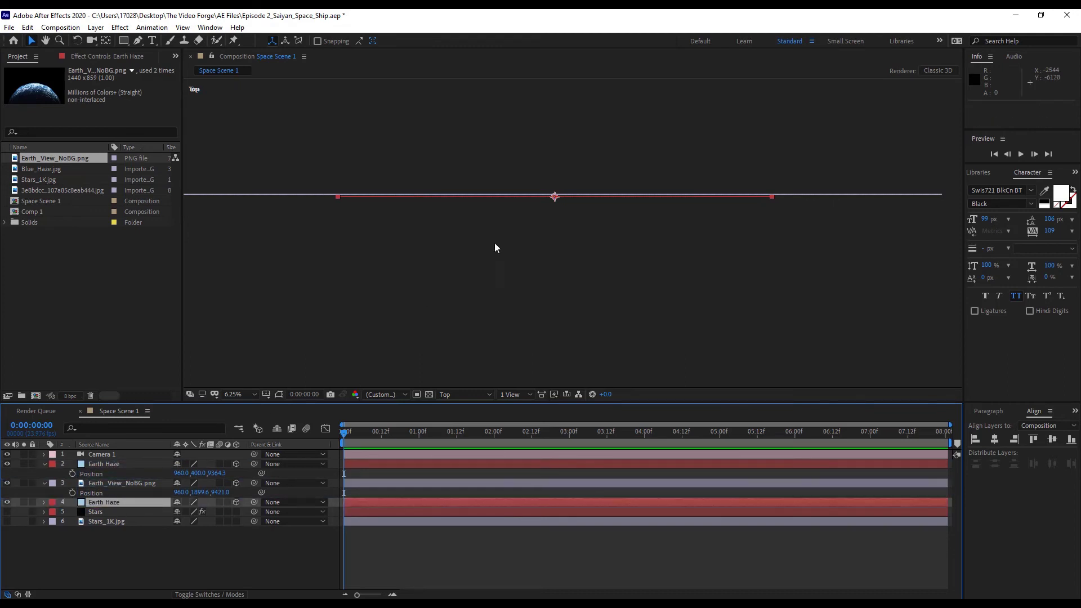
key(p)
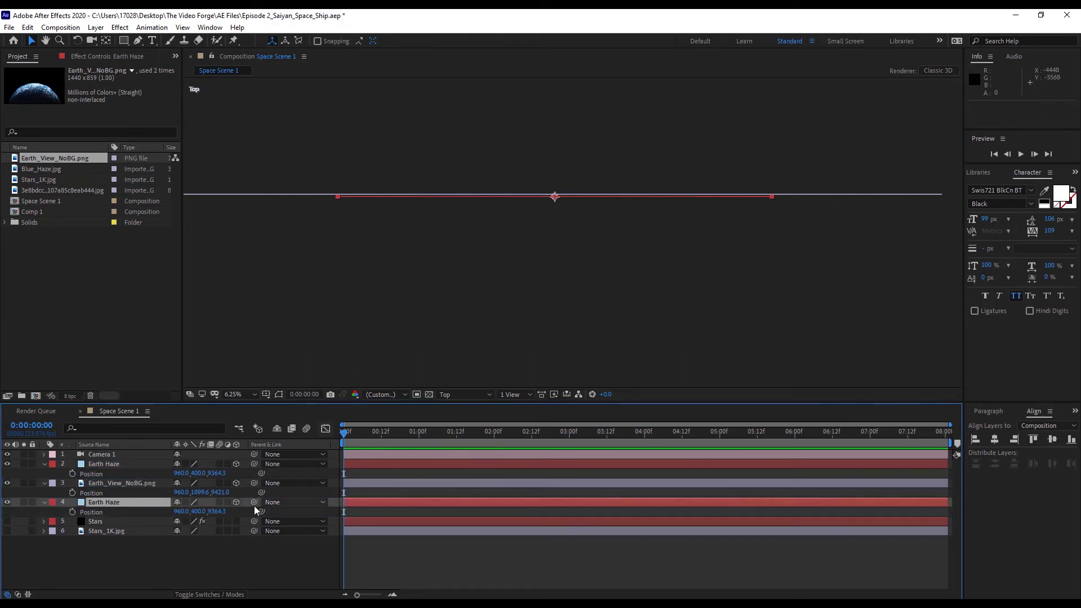
drag(225, 511, 303, 485)
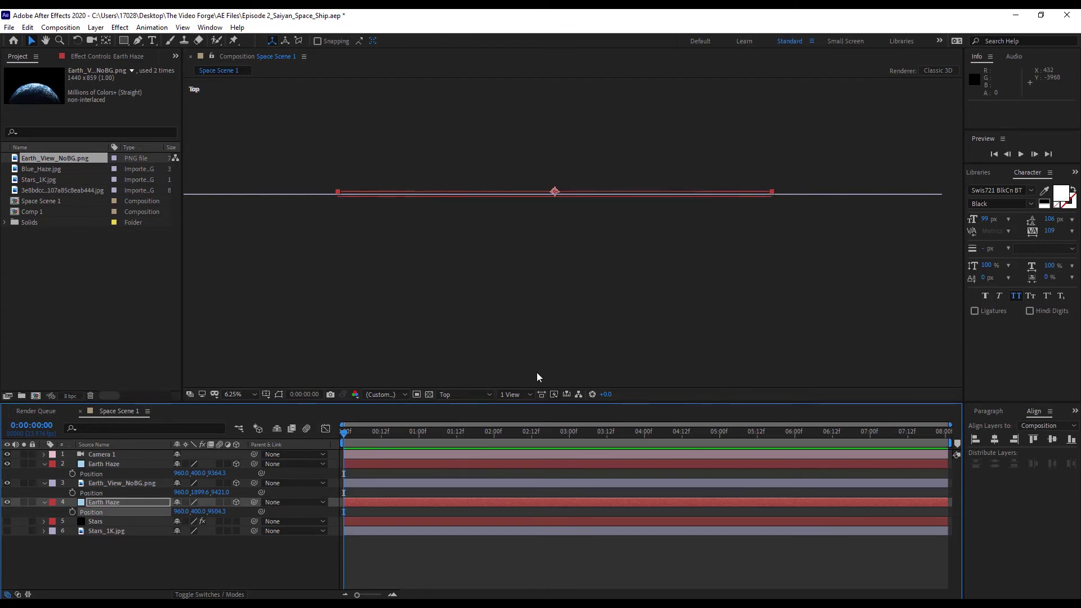
click(481, 395)
click(481, 406)
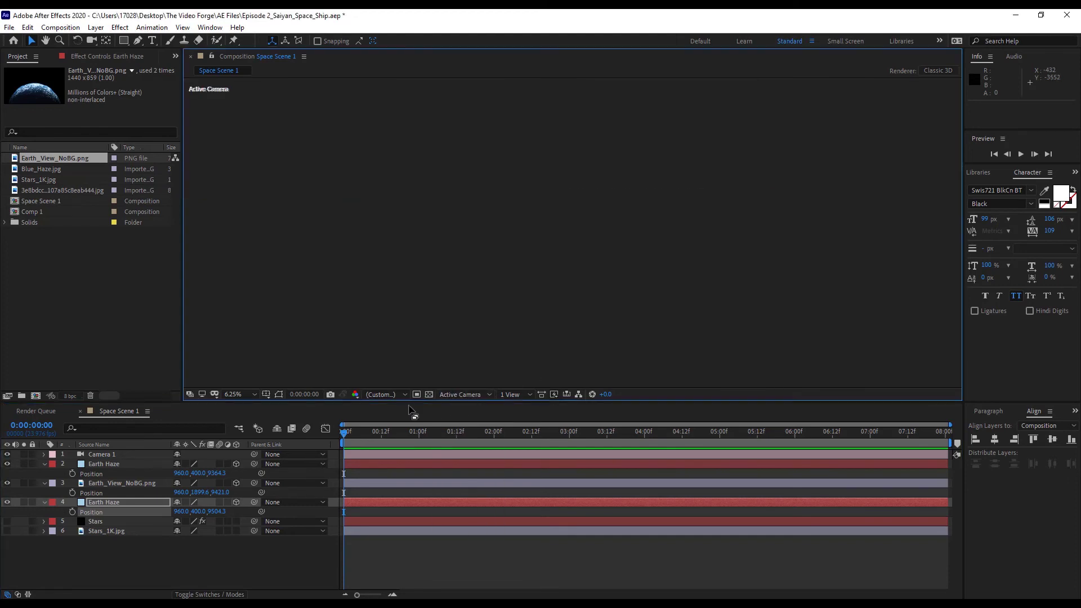
Fit the Active Camera view up to 100% and hide both Earth Haze layers.
click(254, 394)
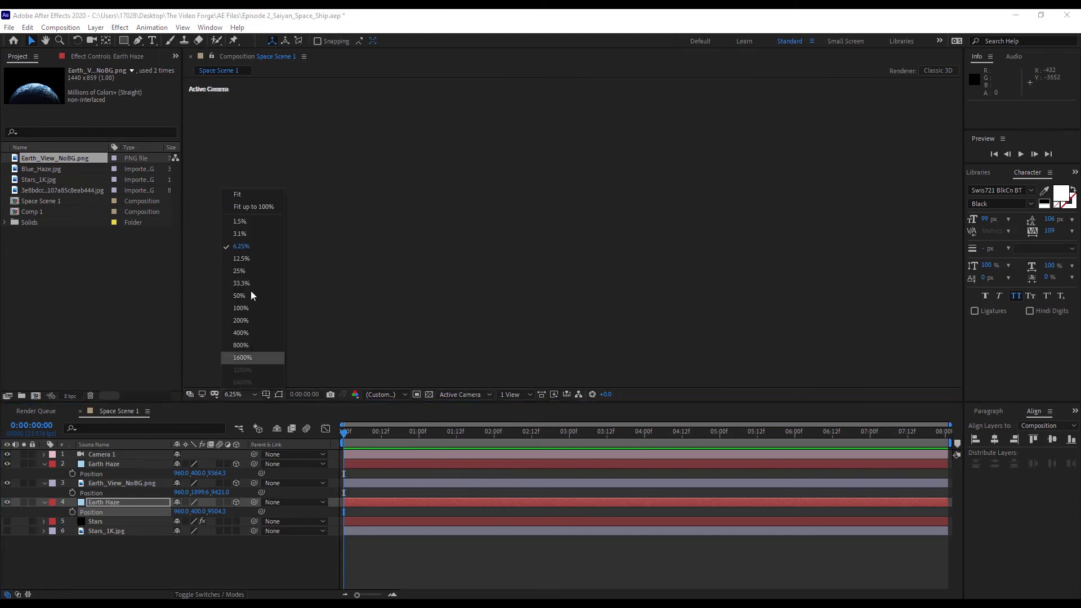
click(260, 208)
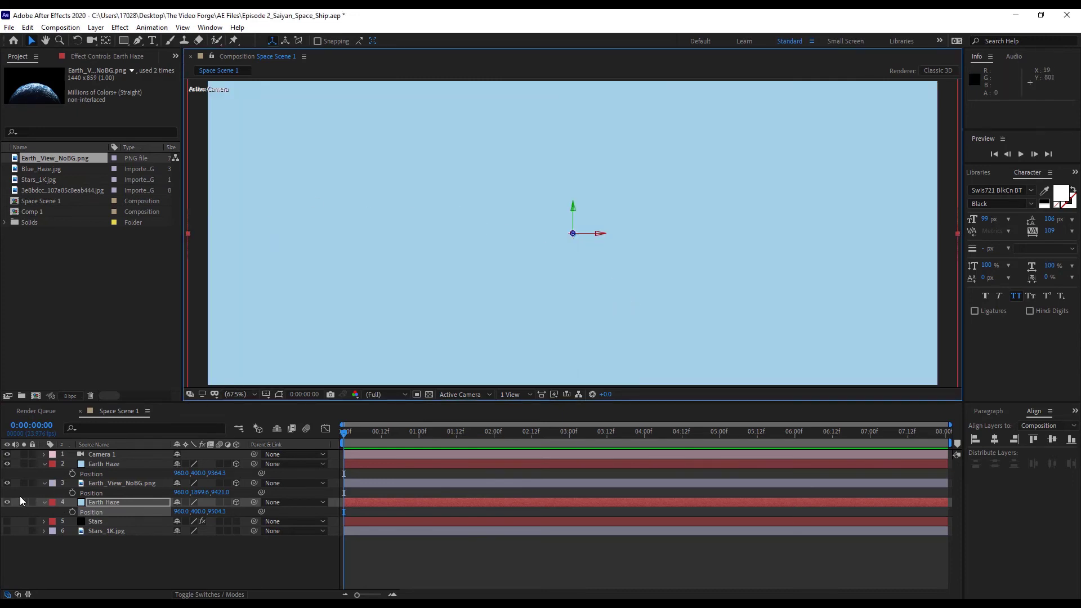
click(7, 501)
click(7, 464)
Draw a closed curved Pen mask along the Earth's horizon on the front Earth Haze layer, extending past both frame edges, and show that layer.
click(102, 464)
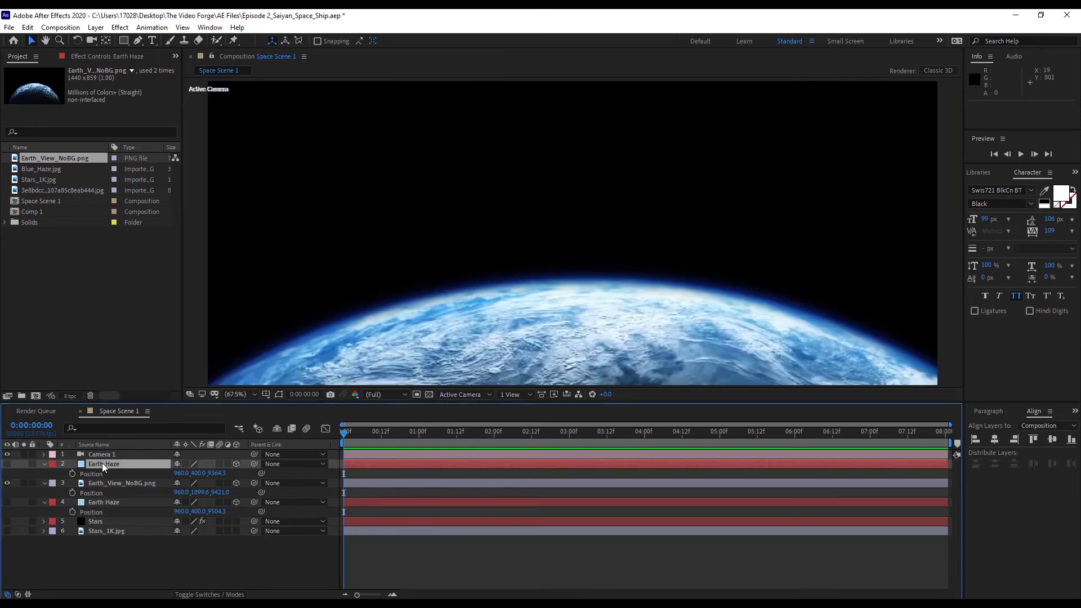
click(139, 41)
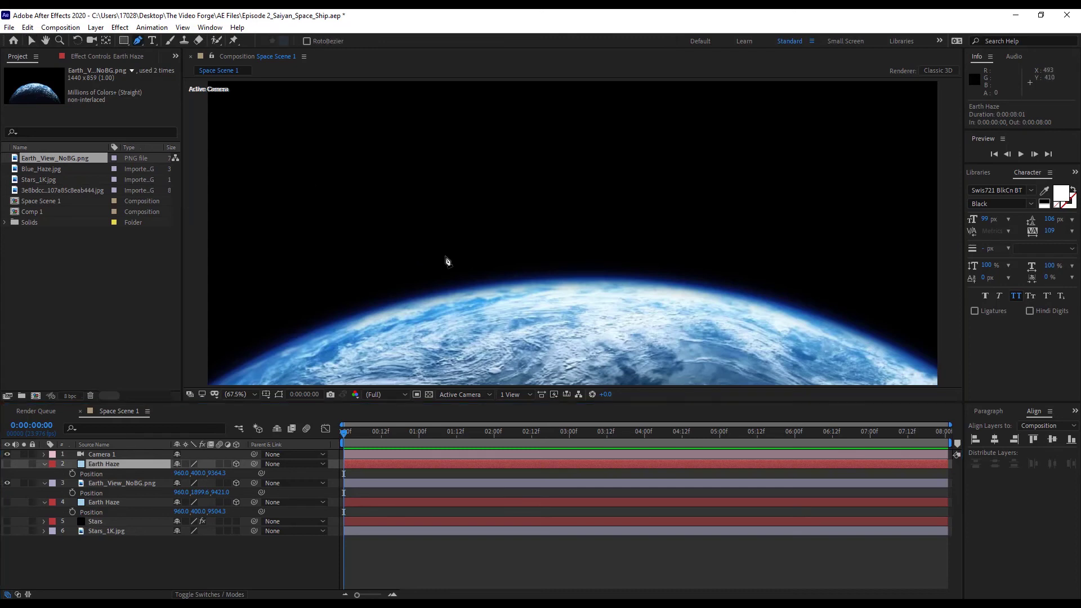
key(comma)
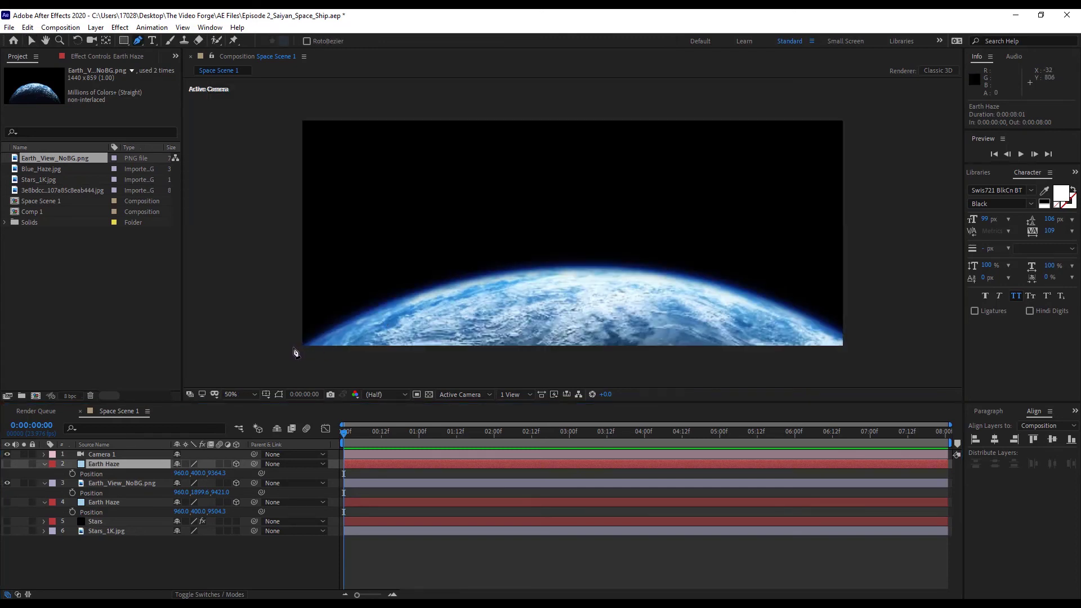
click(293, 347)
key(comma)
drag(716, 290, 862, 386)
click(716, 301)
drag(431, 302, 271, 378)
click(446, 266)
key(period)
click(8, 463)
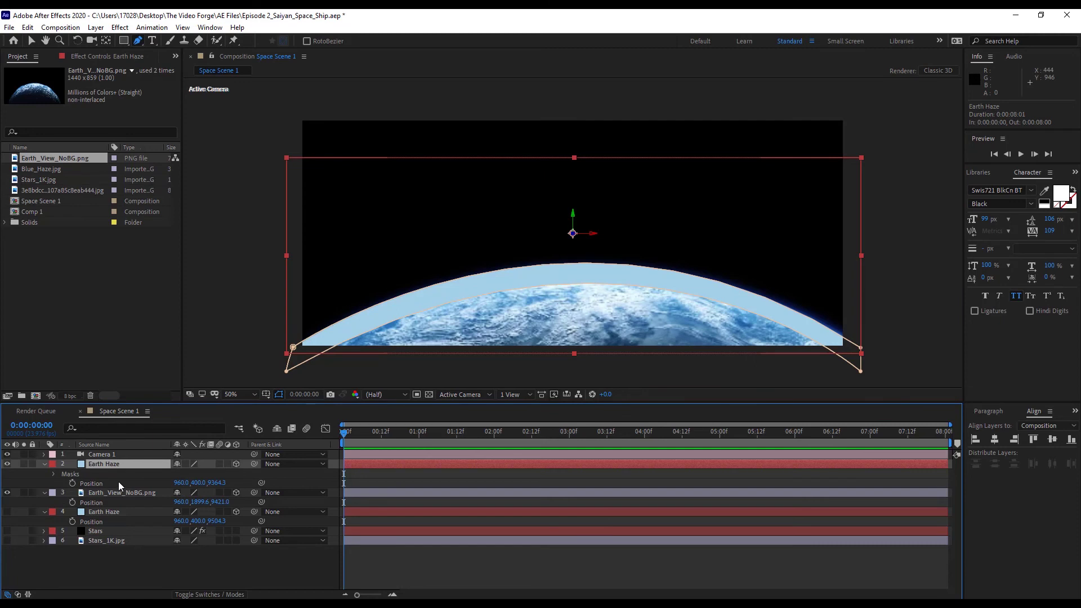
Set the blending mode of the front Earth Haze layer to Add.
key(F4)
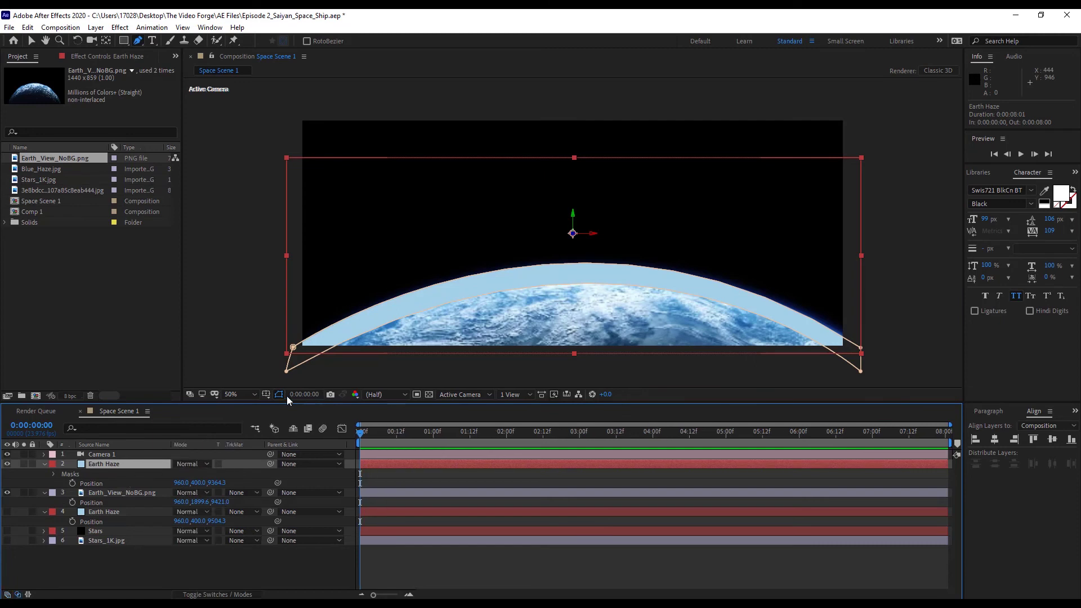
click(202, 464)
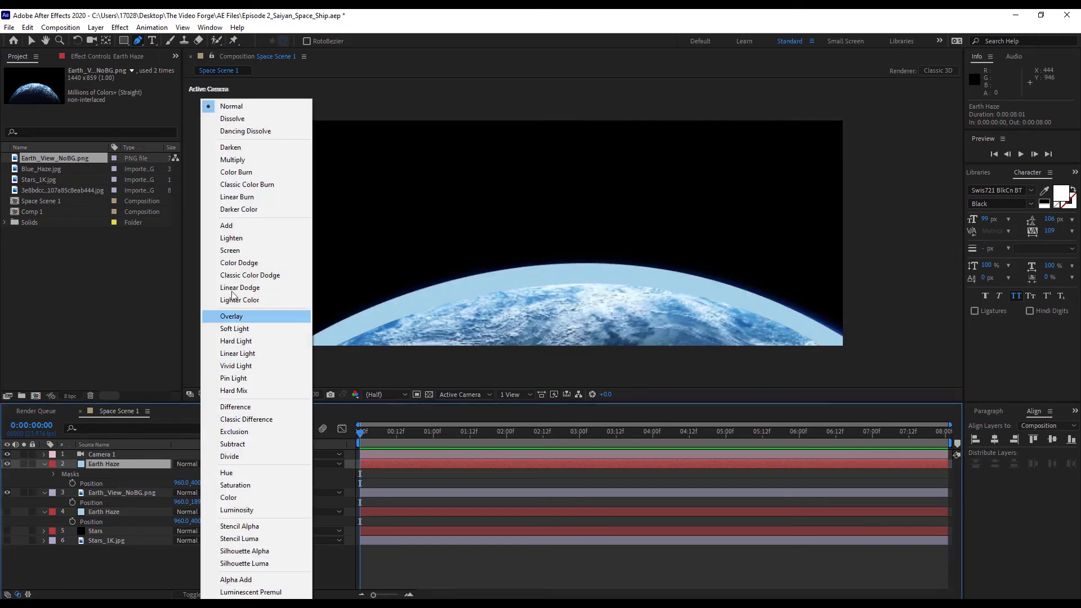
click(242, 226)
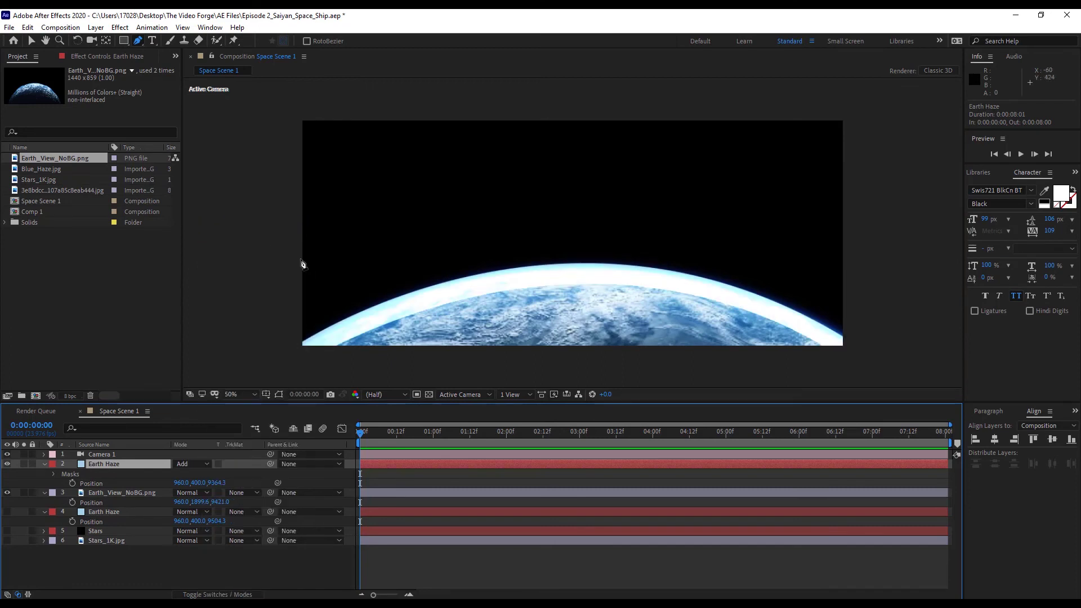
Set the front Earth Haze mask's feather to 107 pixels and its expansion to -26 pixels.
key(f)
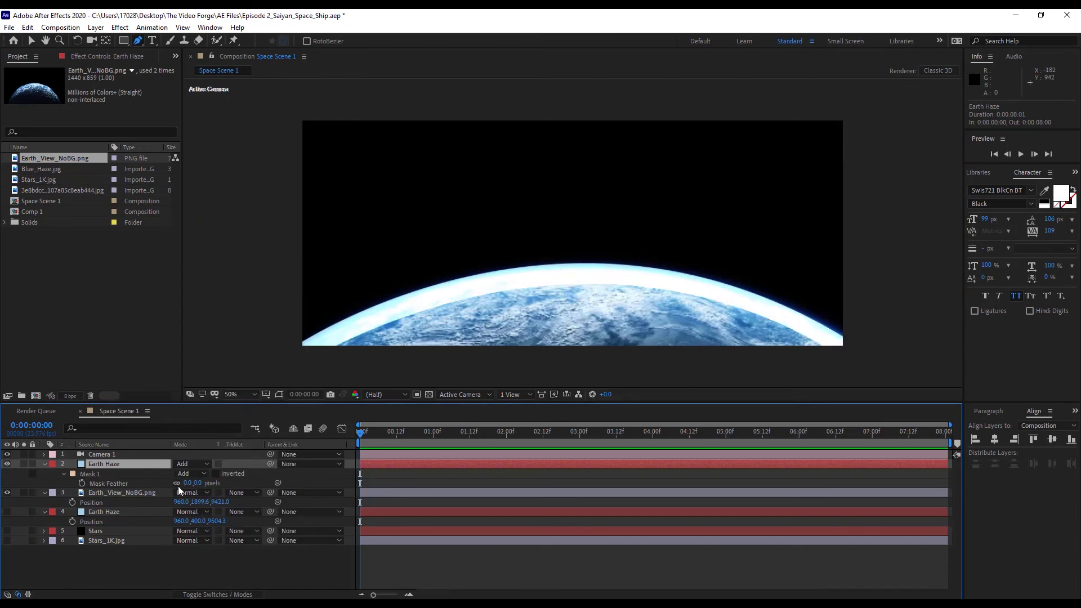
drag(187, 483, 246, 482)
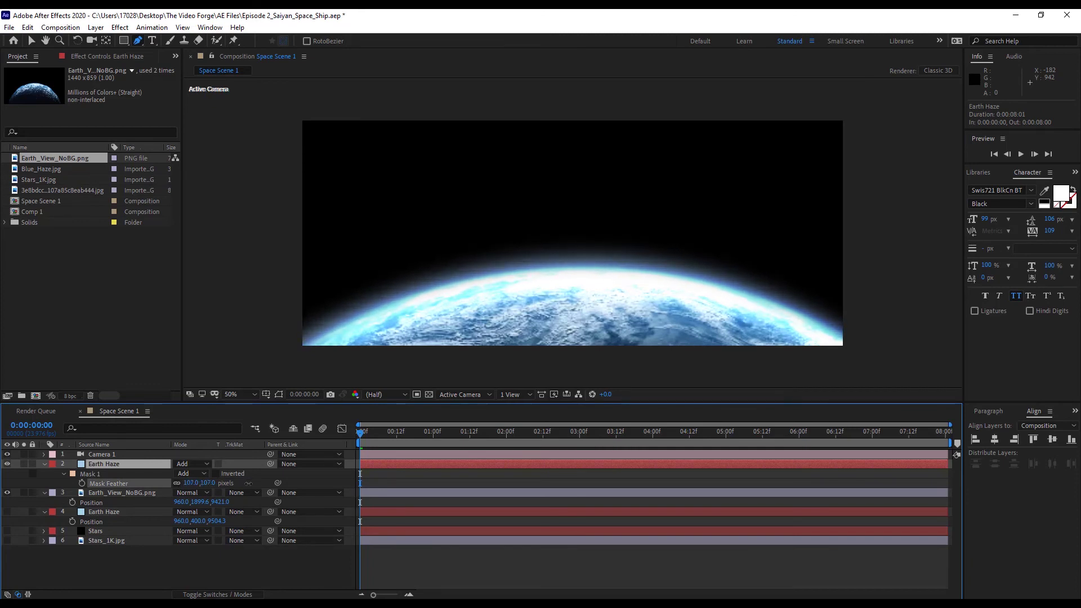
click(63, 474)
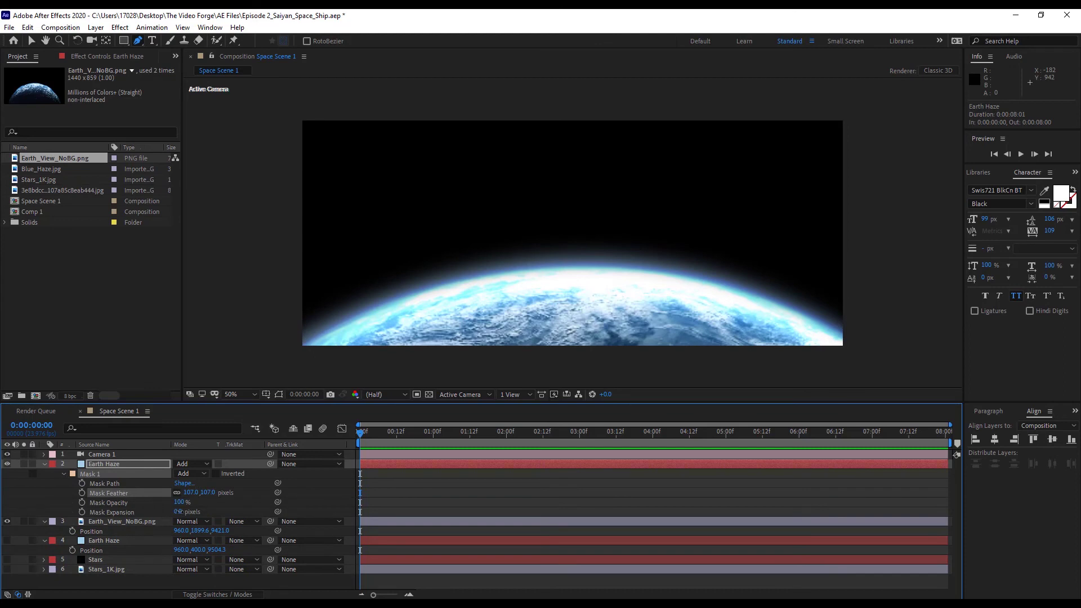
click(166, 511)
drag(177, 511, 164, 511)
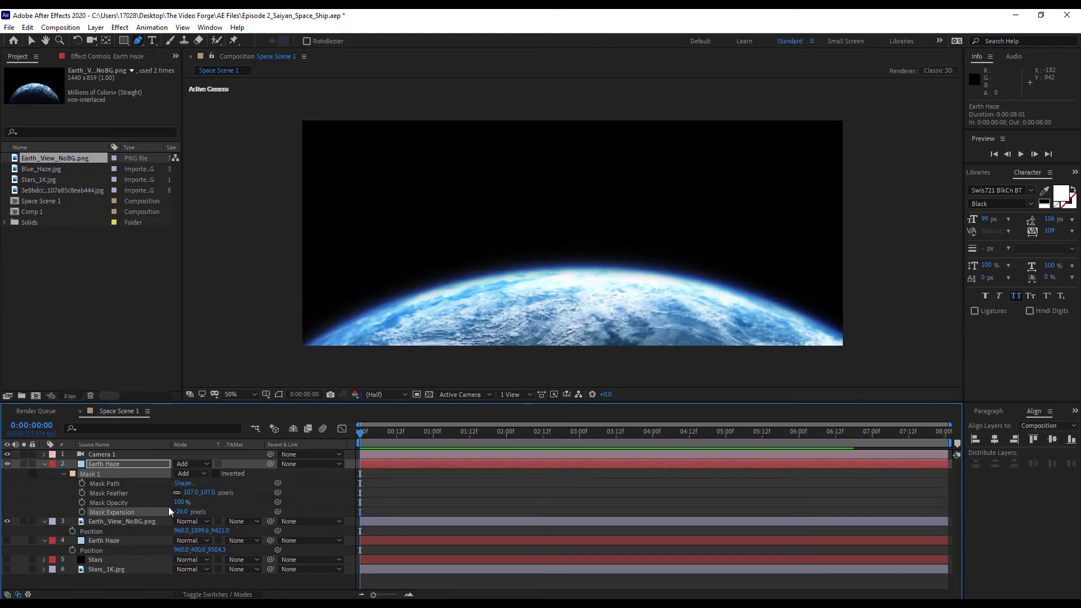
Move the front Earth Haze mask up by about 11 pixels and collapse the layer's mask properties.
click(96, 463)
click(279, 394)
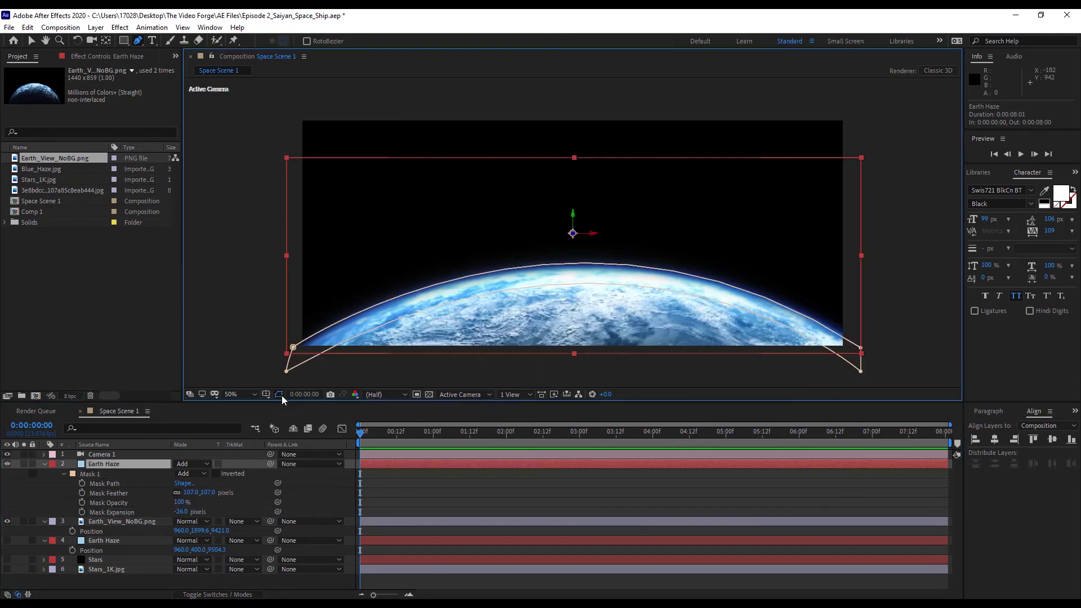
key(v)
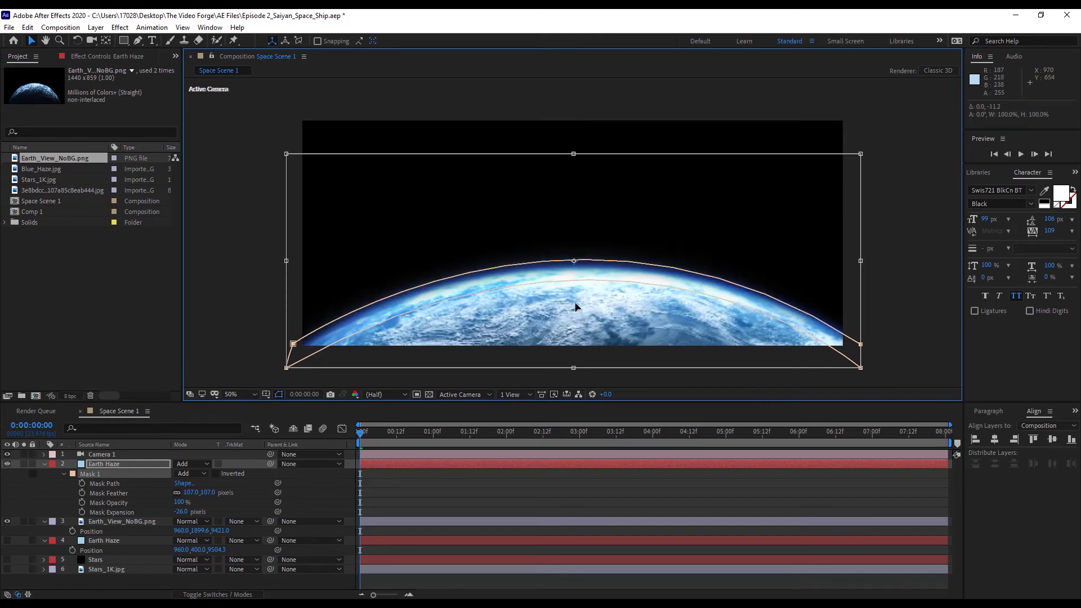
click(457, 343)
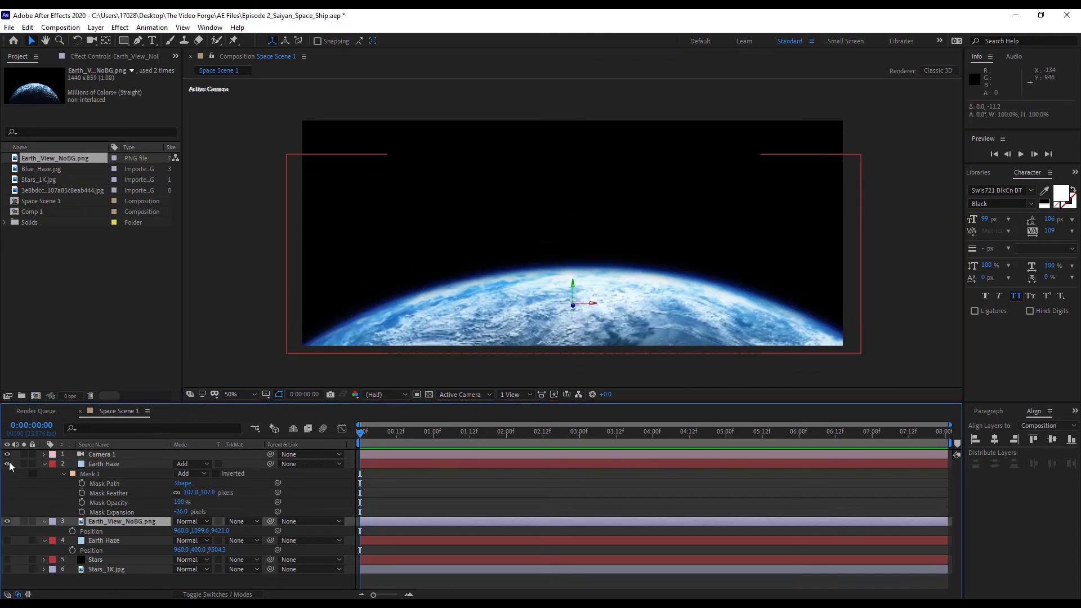
click(44, 463)
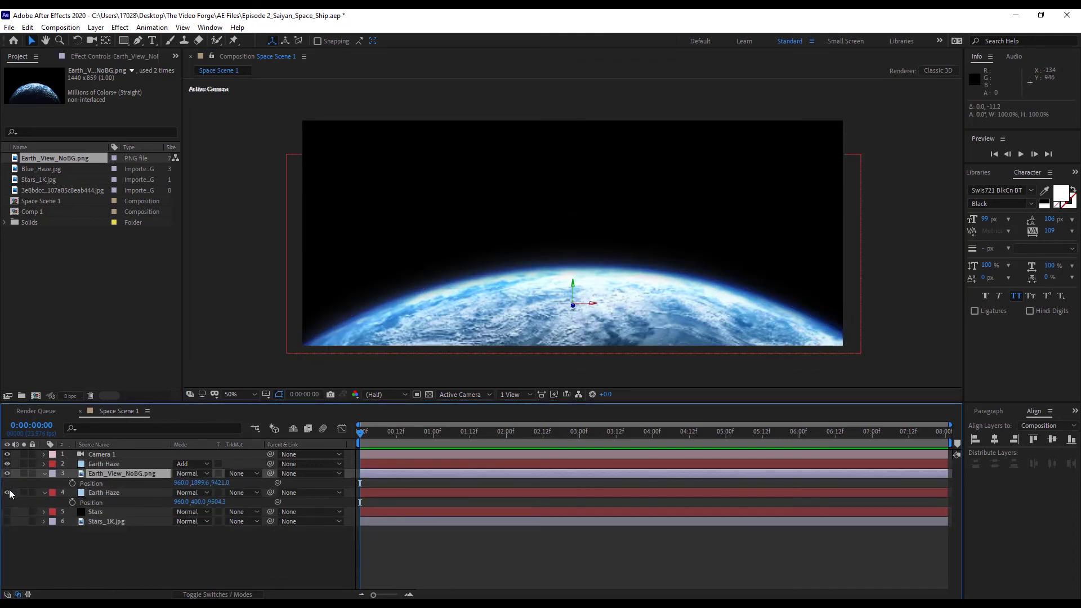
Show the rear Earth Haze layer beneath the Earth and change its solid color to a saturated deep blue.
click(8, 492)
click(86, 492)
click(96, 27)
click(112, 55)
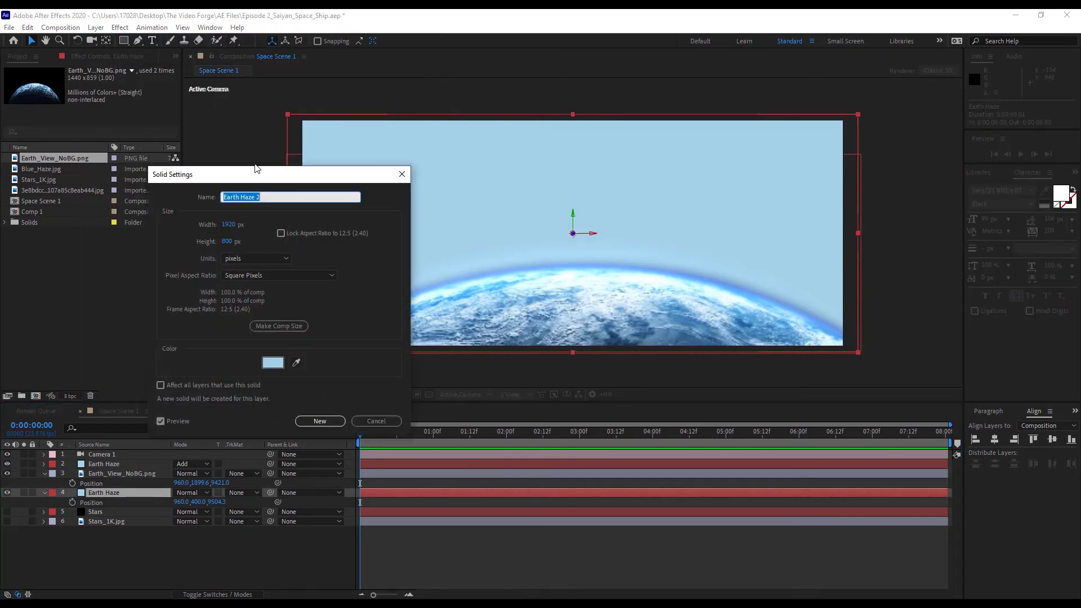
click(297, 362)
click(638, 335)
click(273, 363)
click(903, 159)
drag(927, 214, 924, 208)
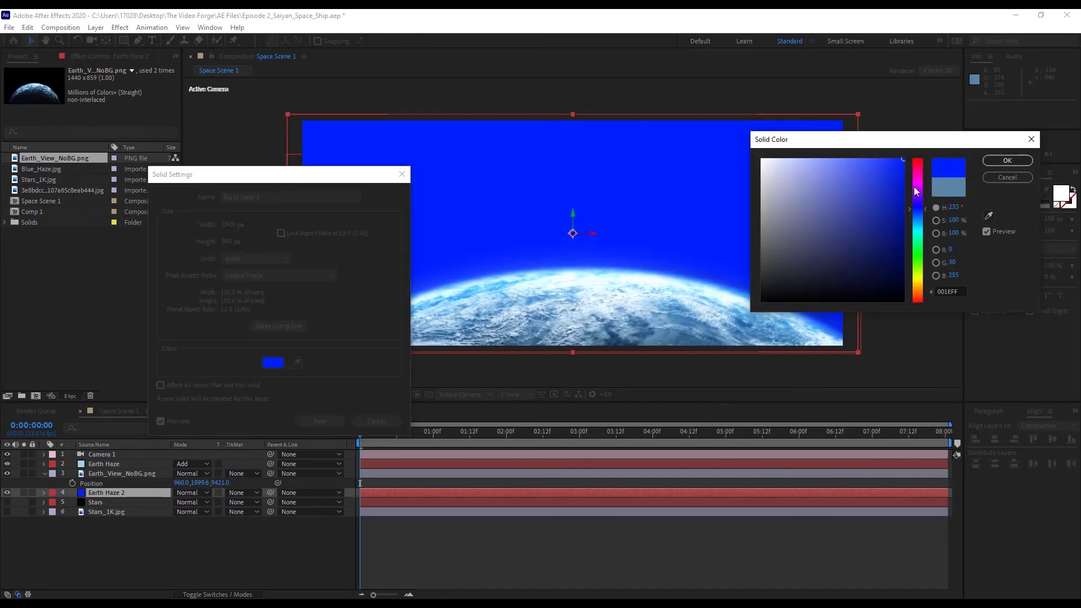
click(1007, 160)
Name the recolored solid Earth Haze Blue, create it as a new solid and show the Stars layer.
drag(265, 197, 247, 198)
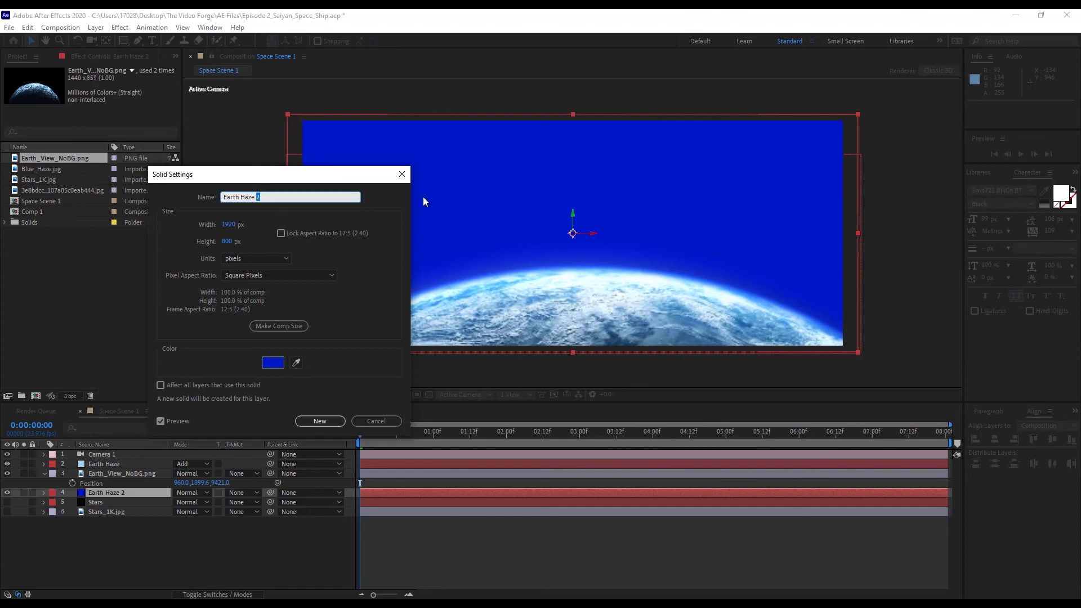
key(BackSpace)
text(Blue)
key(Return)
Copy Mask 1 from the Earth Haze layer onto the Earth Haze Blue layer.
click(104, 464)
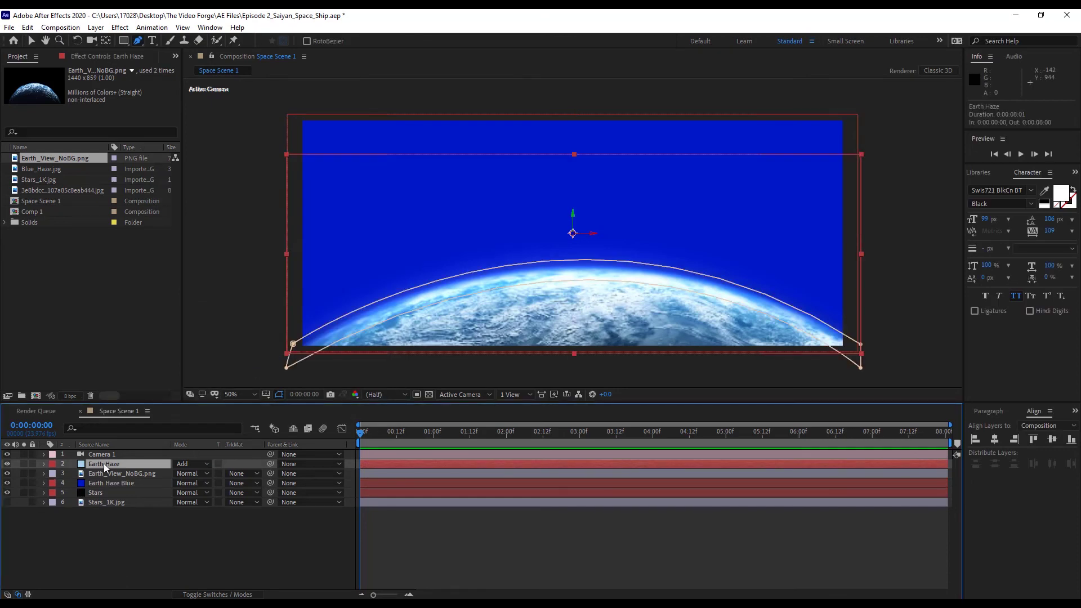
key(F4)
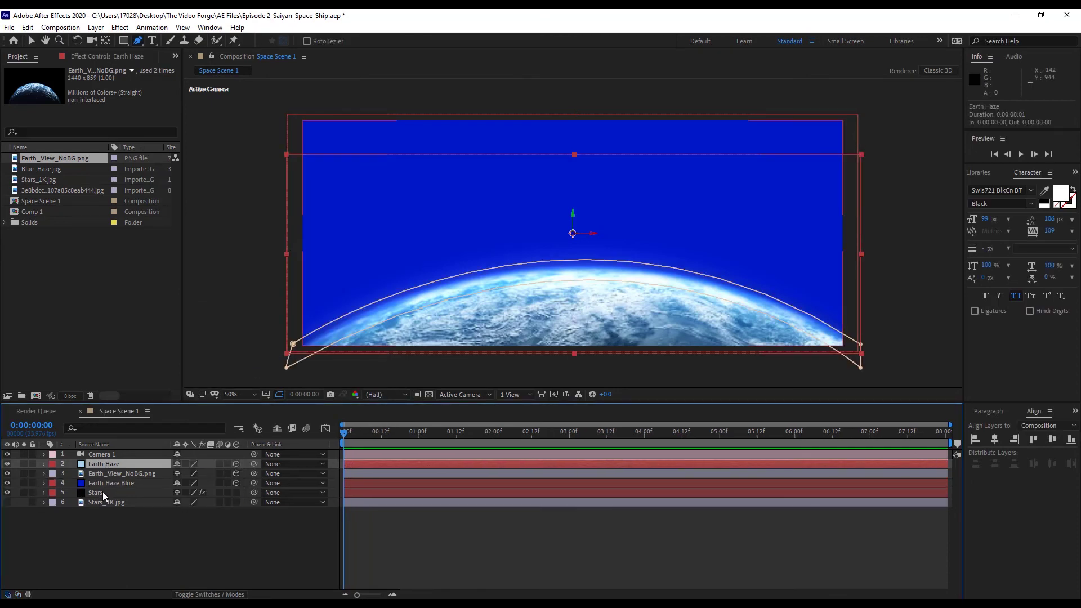
key(F4)
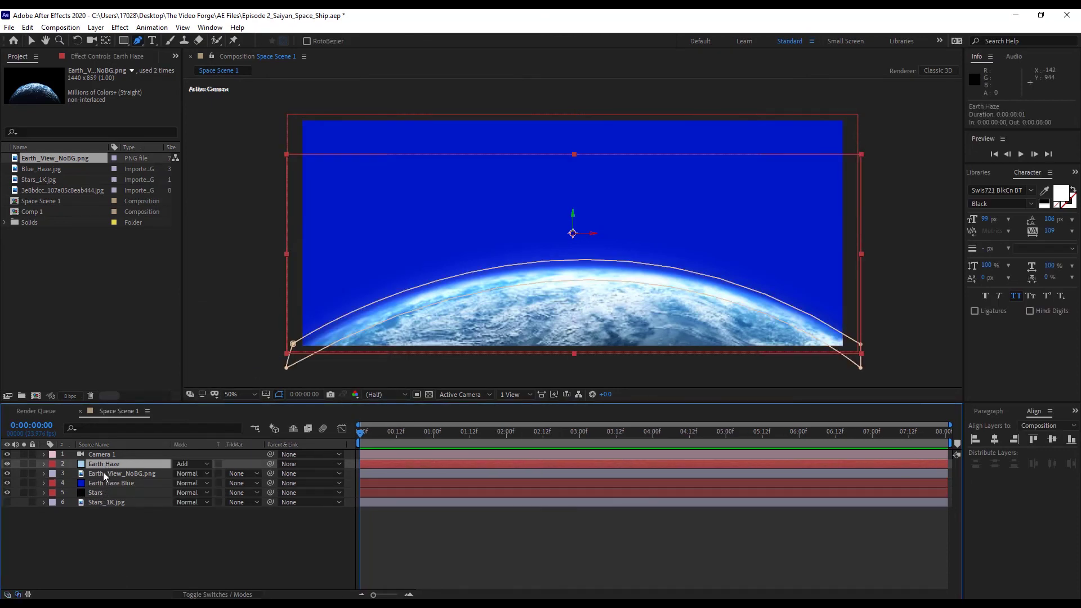
key(m)
click(97, 478)
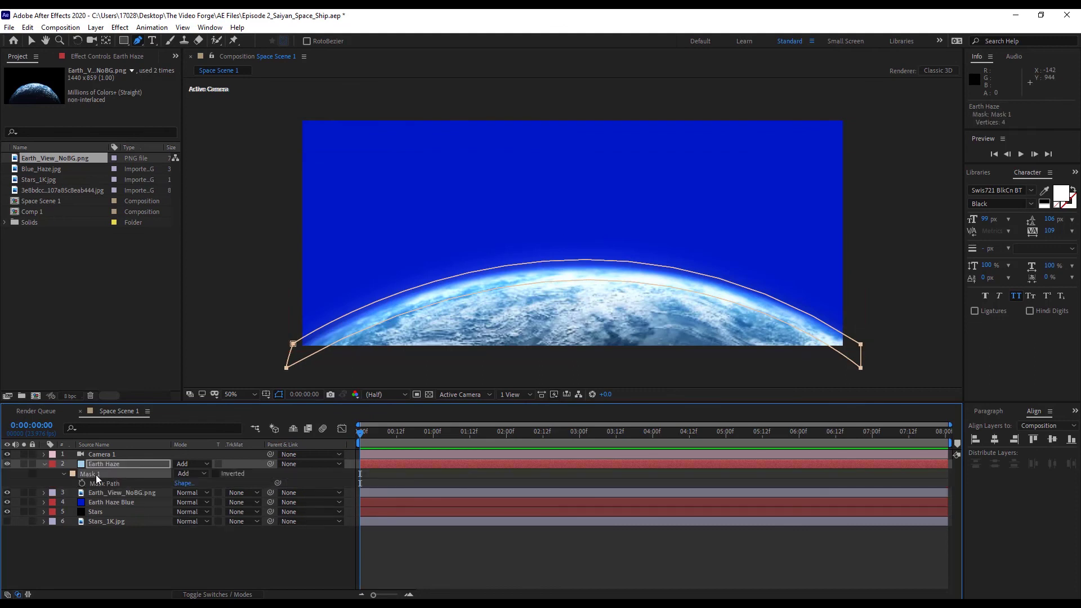
click(109, 501)
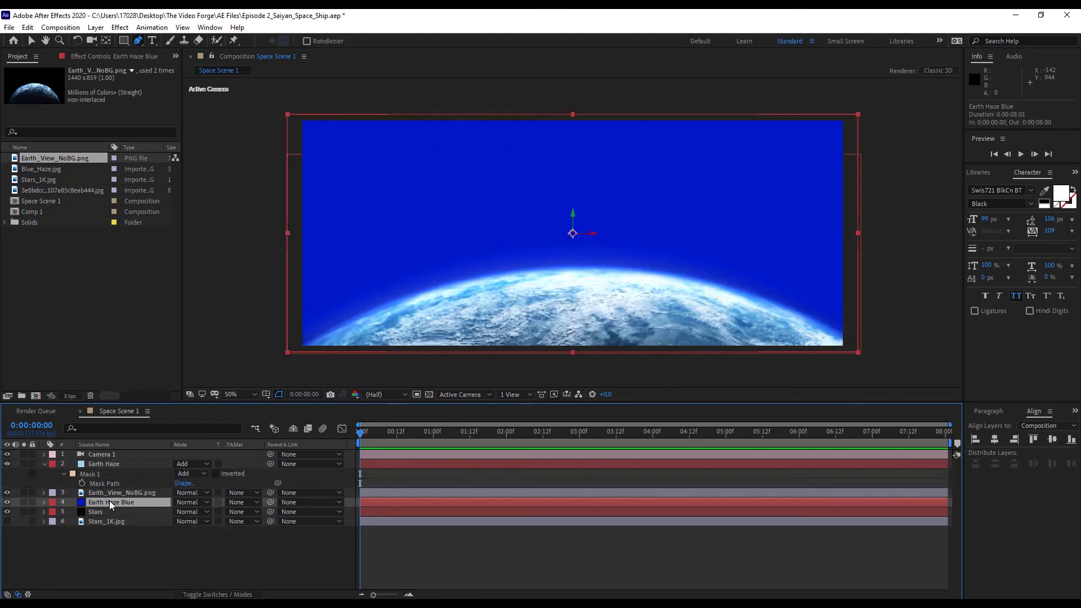
click(73, 494)
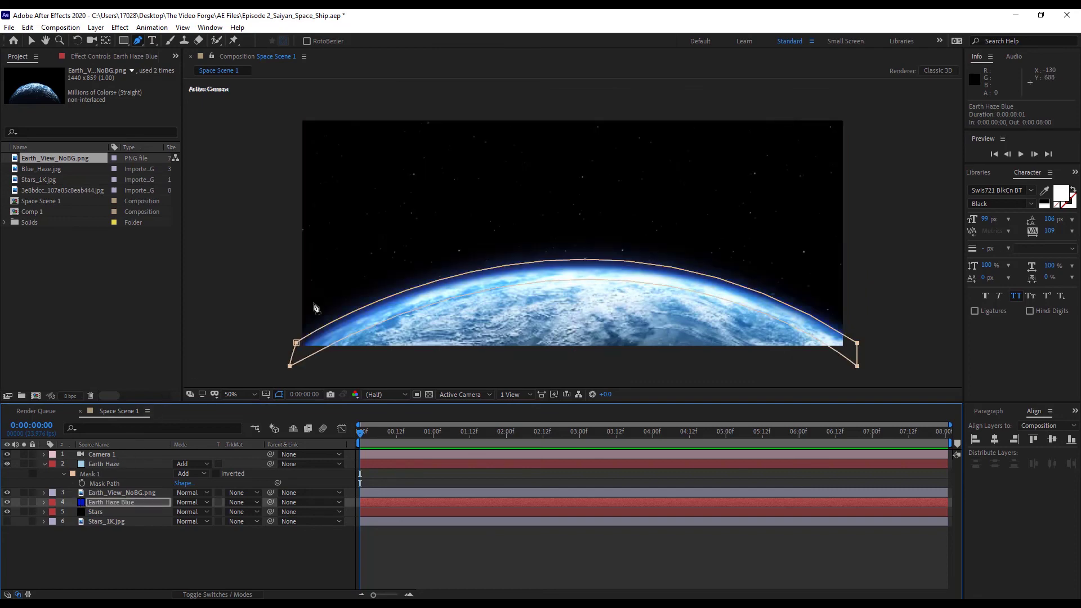
key(ctrl+v)
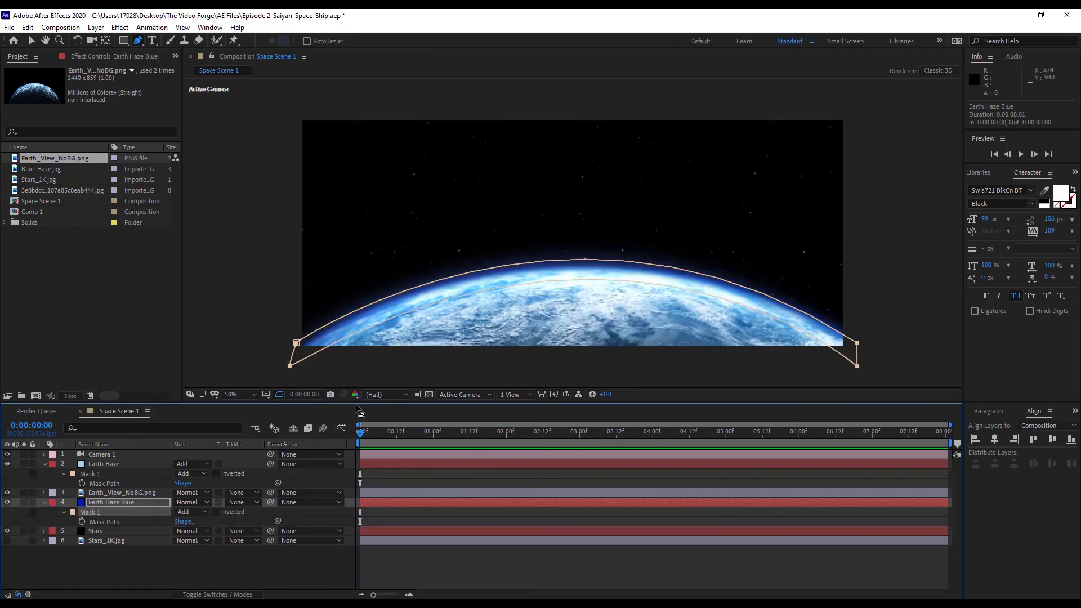
Move the Earth Haze Blue mask slightly down to the Earth's edge and set its feather to 177 pixels.
mouse_move(297, 344)
mouse_down()
mouse_move(298, 316)
mouse_move(299, 345)
mouse_up()
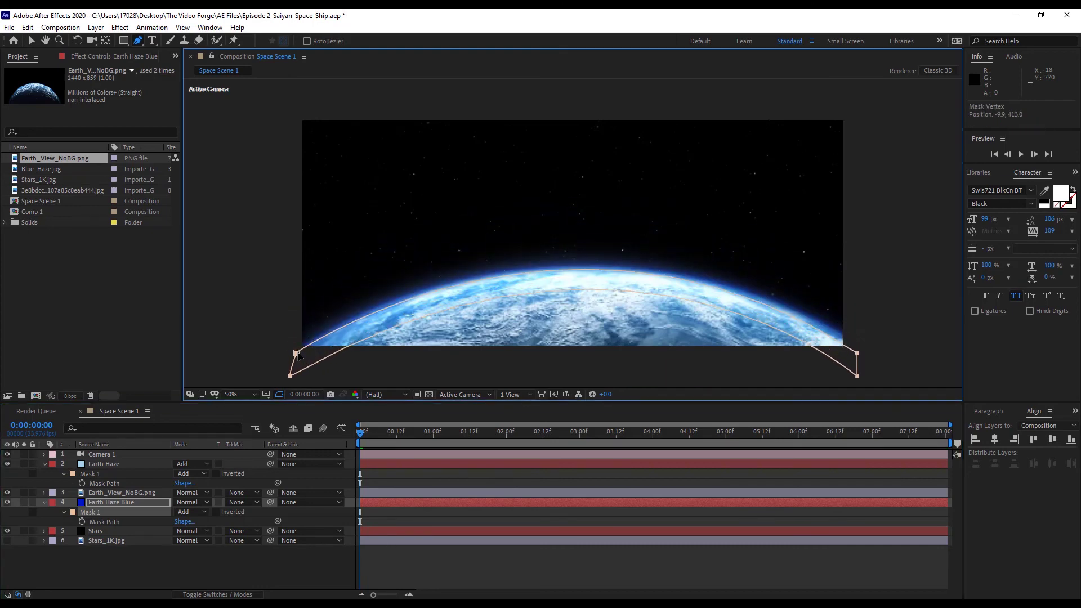
key(f)
drag(194, 520, 228, 521)
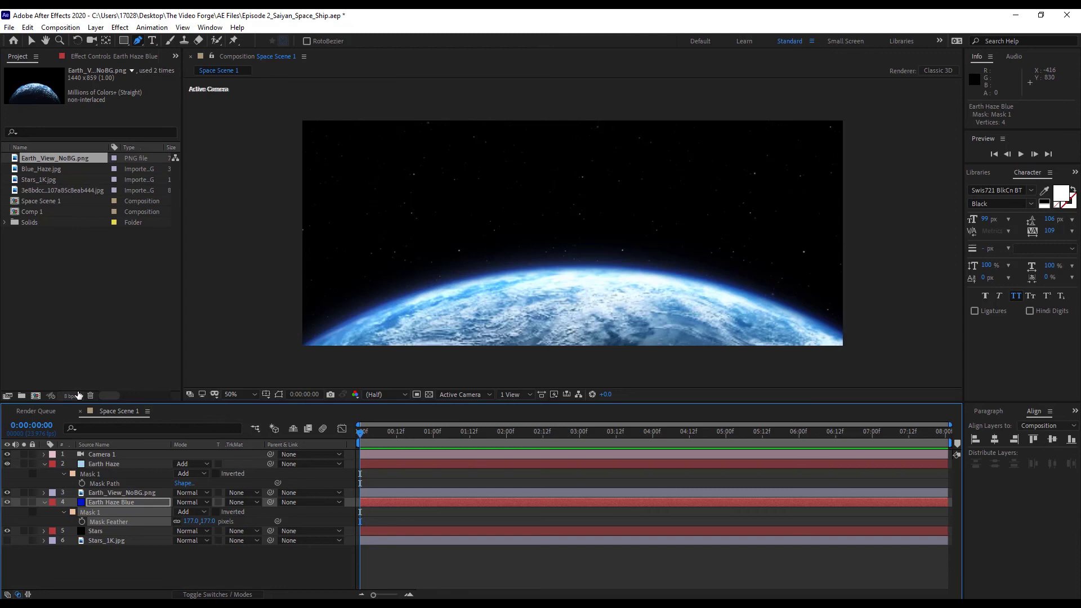
Cycle the project color depth through 16 and 32 bpc and back to 8 bpc to compare the haze gradients.
click(78, 395)
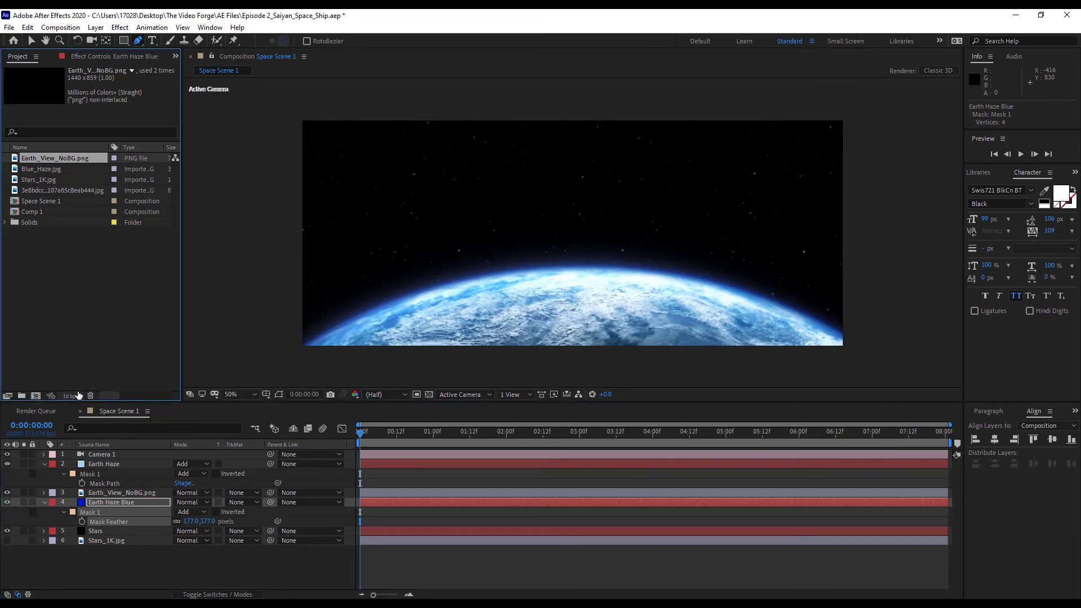
click(78, 395)
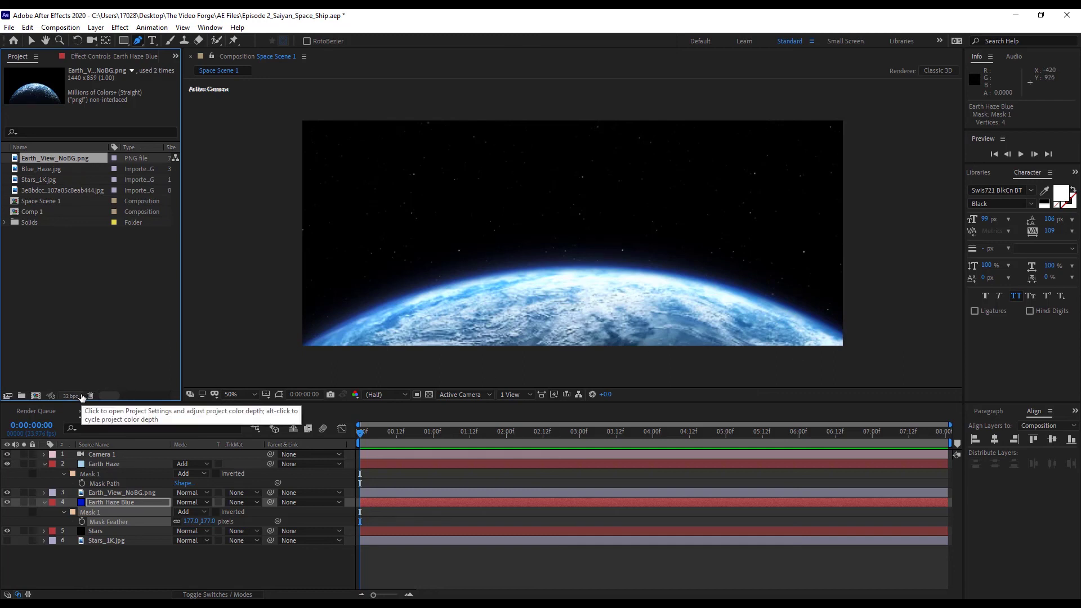
click(77, 396)
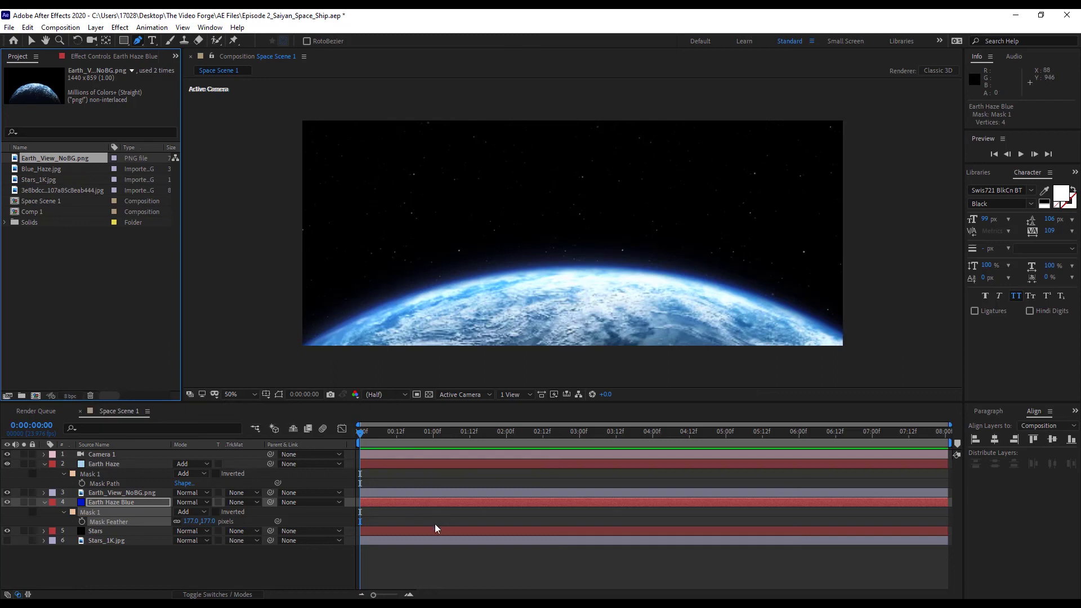
Collapse the properties of both haze layers, save the project and select the Camera 1 layer.
click(44, 502)
click(44, 464)
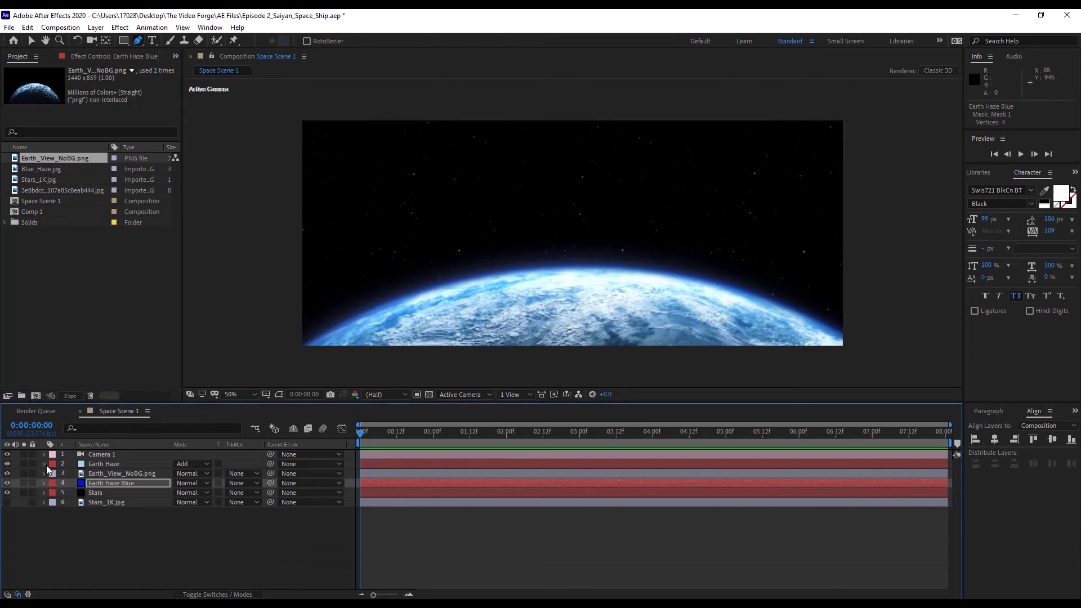
click(132, 484)
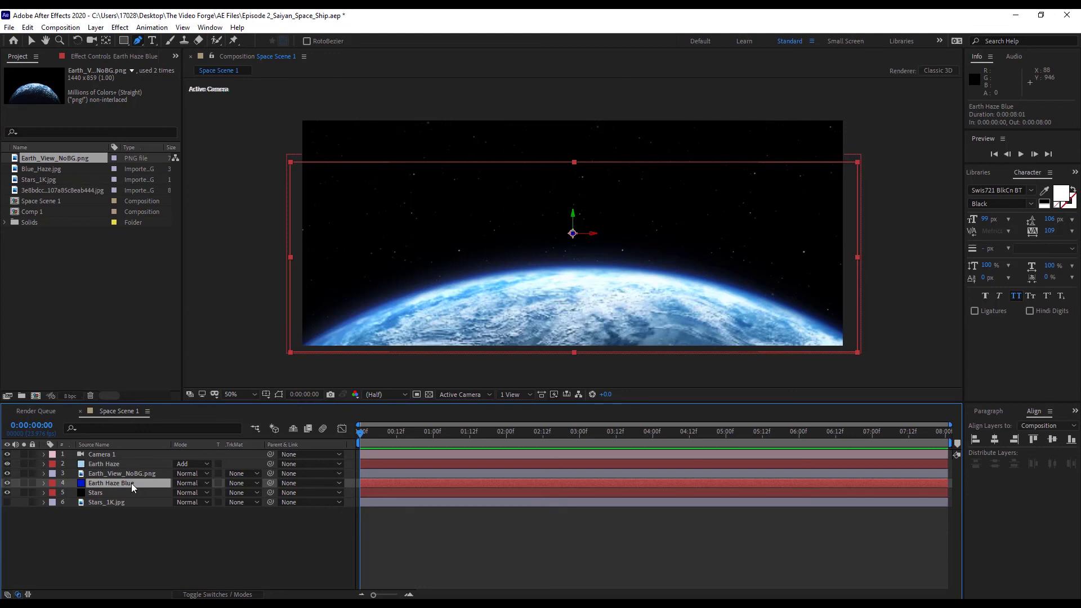
key(ctrl+s)
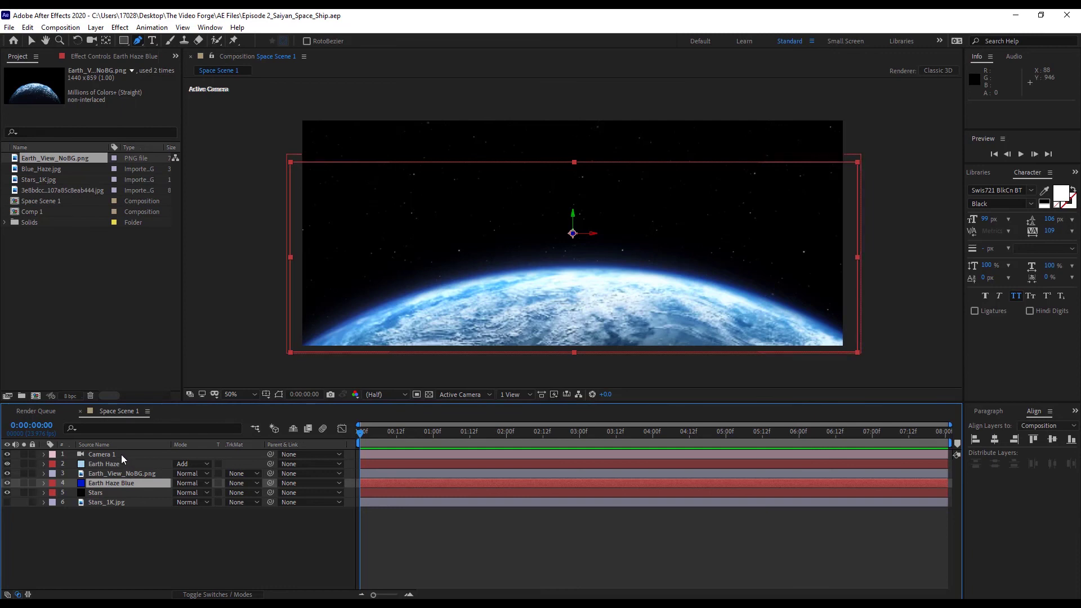
click(120, 454)
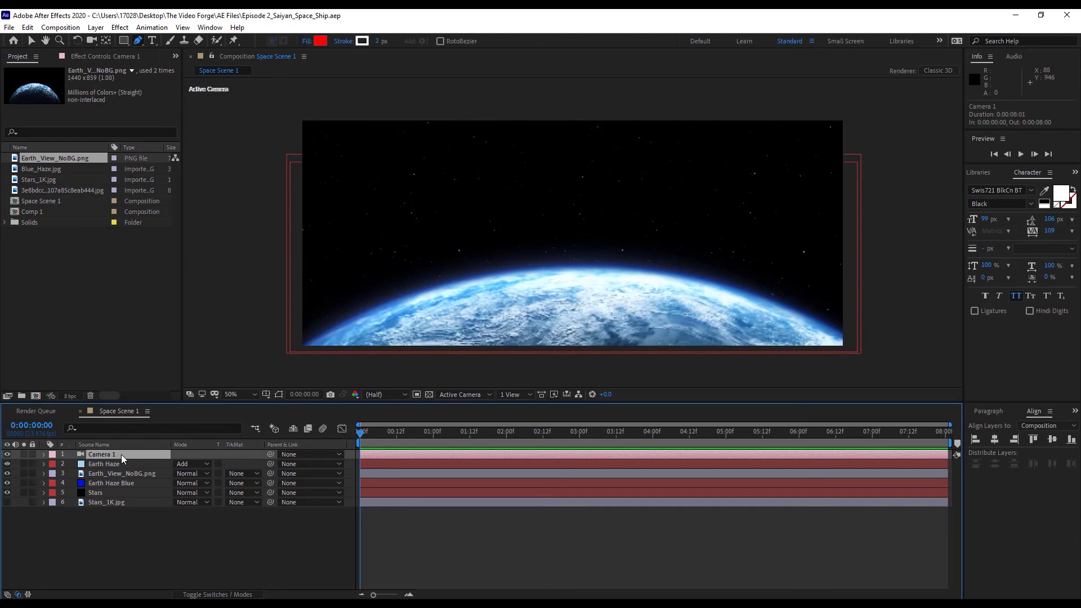